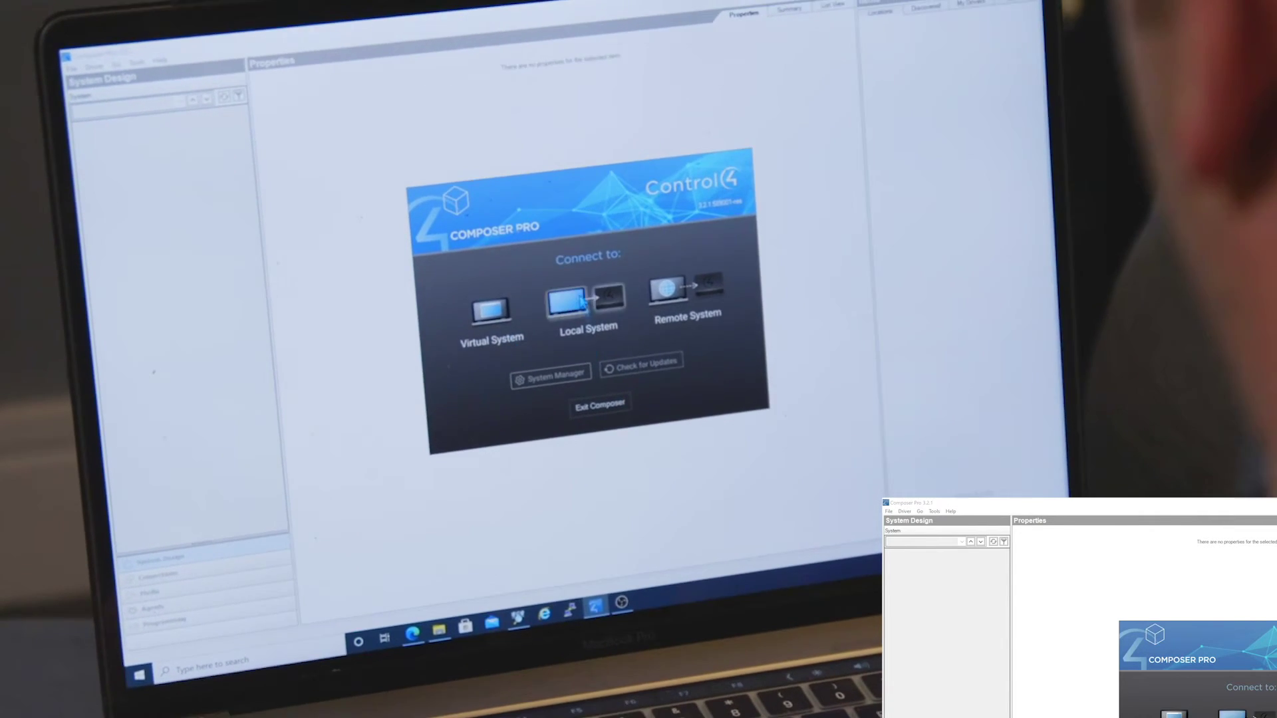
Step: Connect to the home-controller-800 (HC800) project on the local system
{"action": "left_click", "coordinate": [595, 320]}
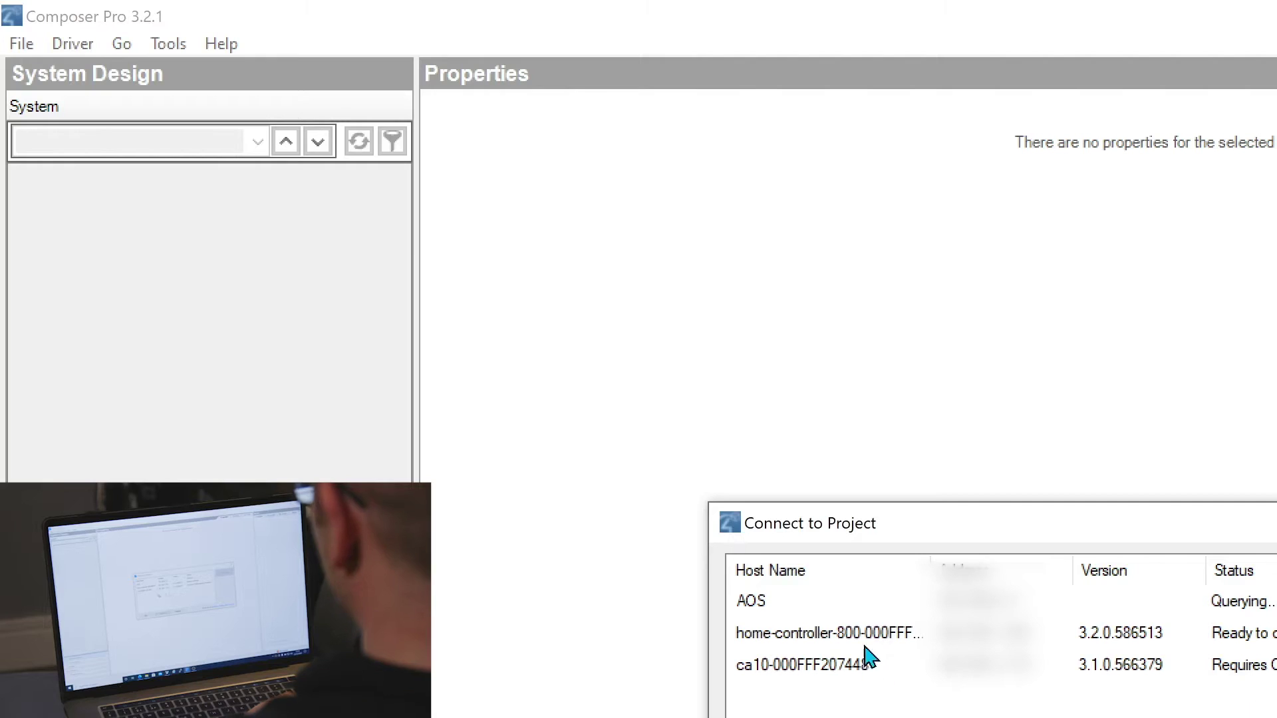
{"action": "left_click", "coordinate": [870, 635]}
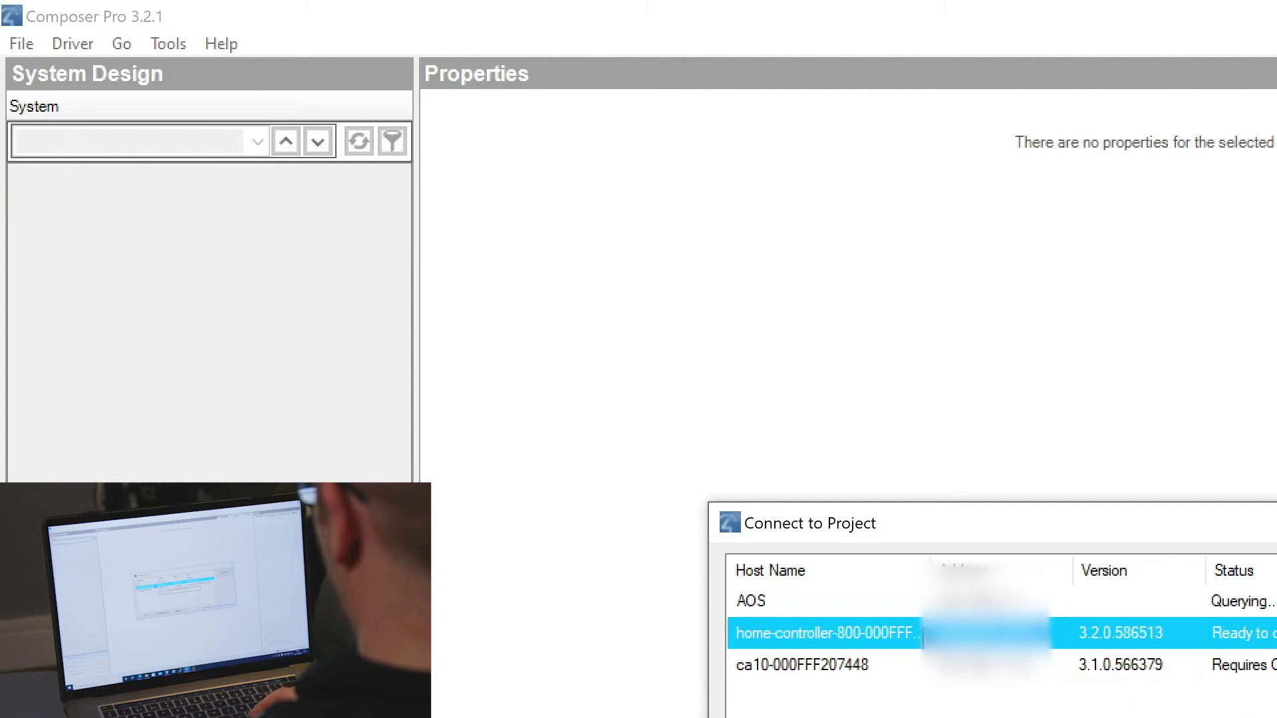
{"action": "left_click", "coordinate": [759, 665]}
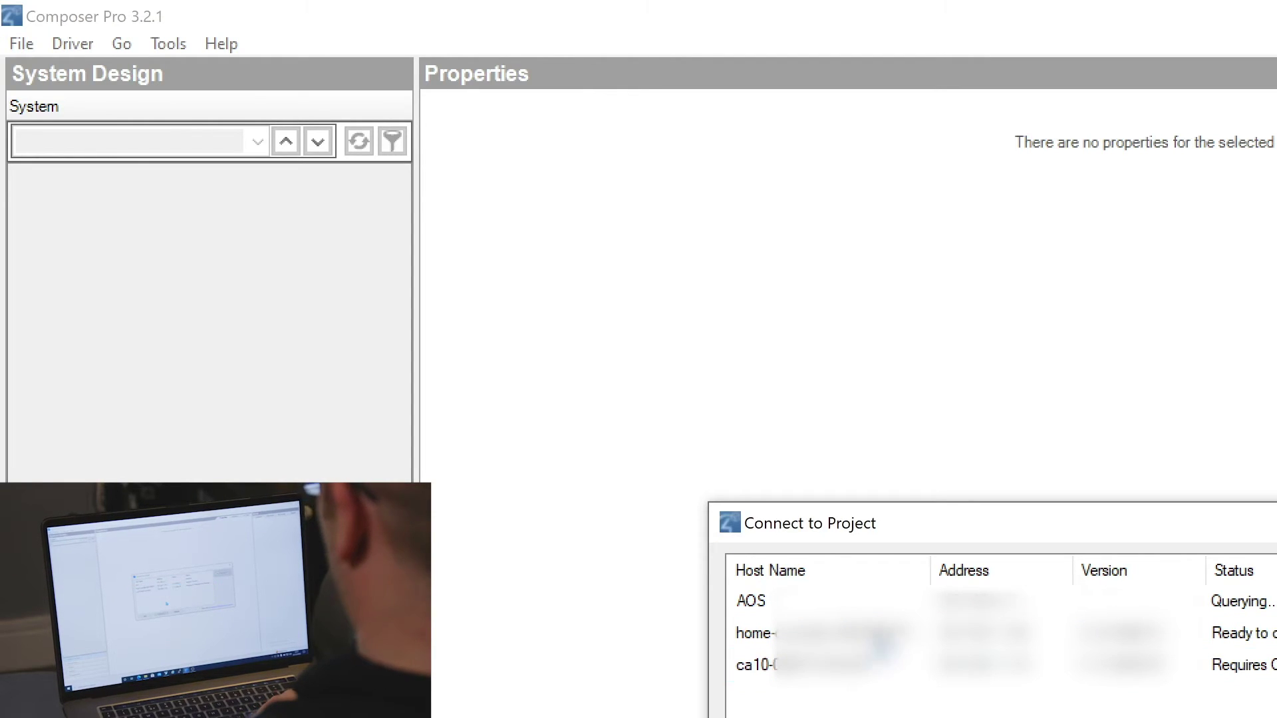
{"action": "left_click", "coordinate": [753, 633]}
{"action": "key", "text": "Return"}
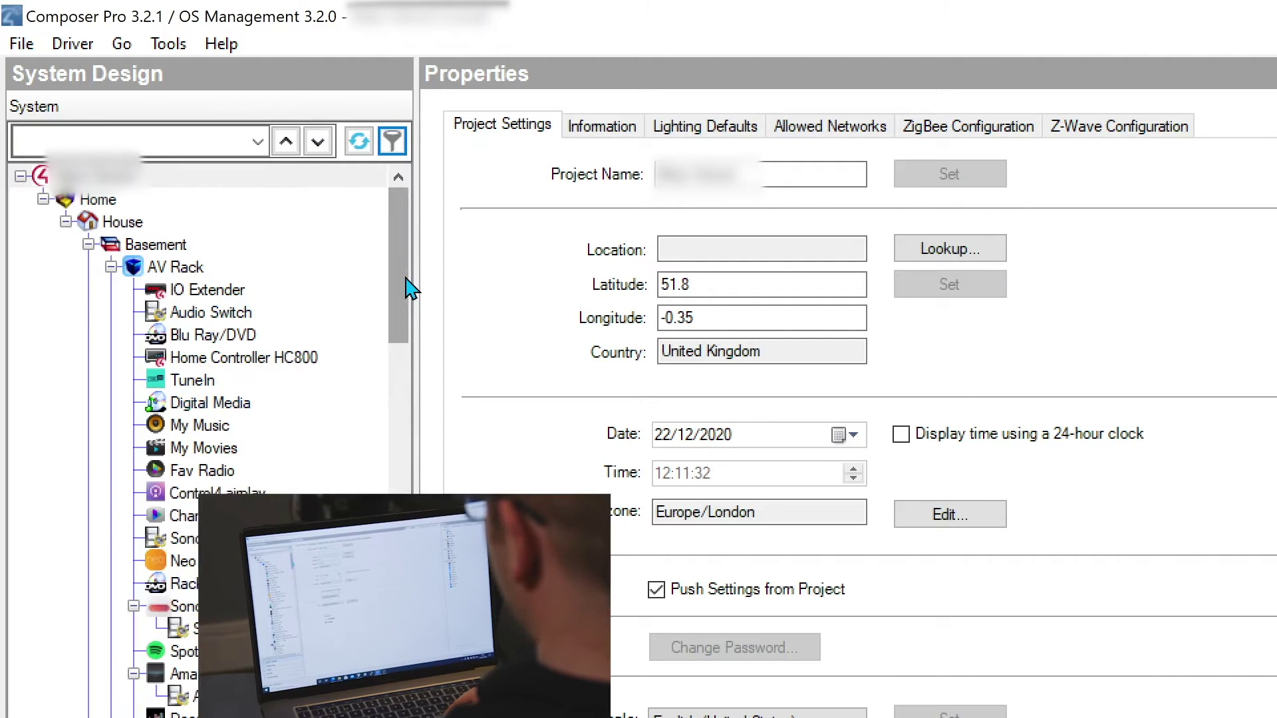
{"action": "left_click_drag", "start_coordinate": [406, 283], "coordinate": [336, 273]}
{"action": "scroll", "coordinate": [335, 270], "scroll_direction": "up", "scroll_amount": 2}
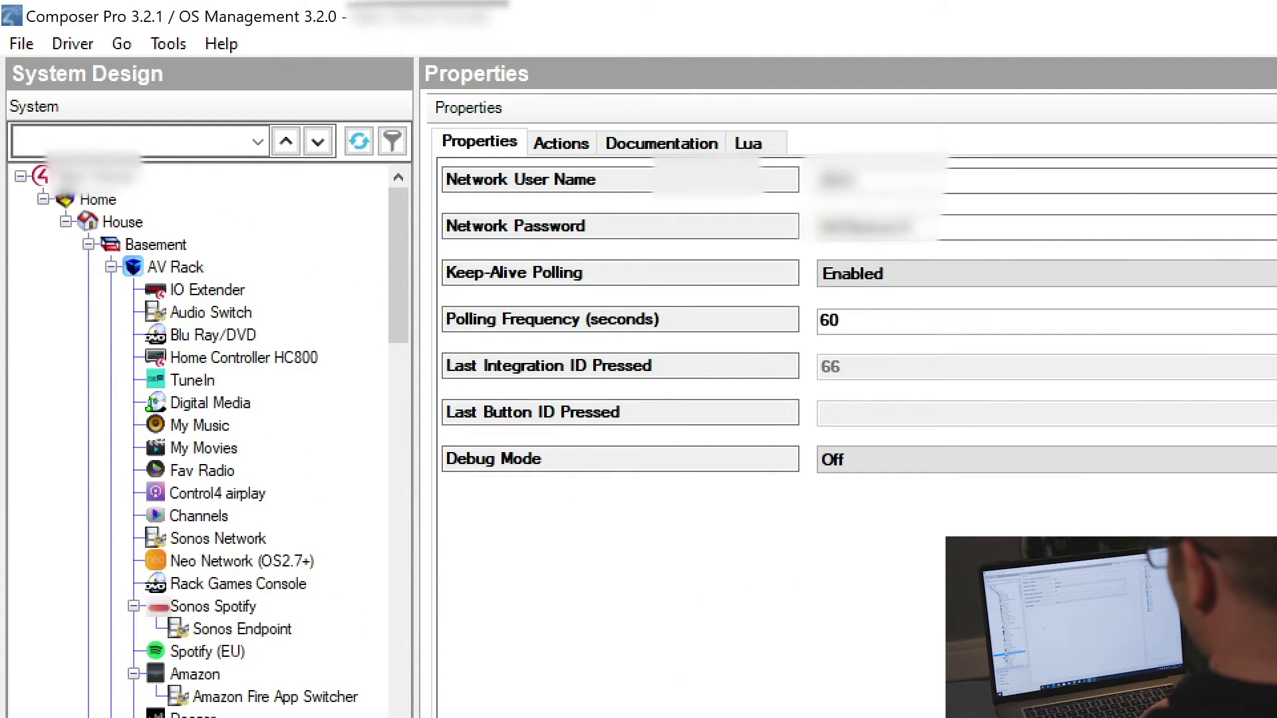
Step: Back up the HC800 project as a .c4p file under the suggested name
{"action": "left_click", "coordinate": [21, 44]}
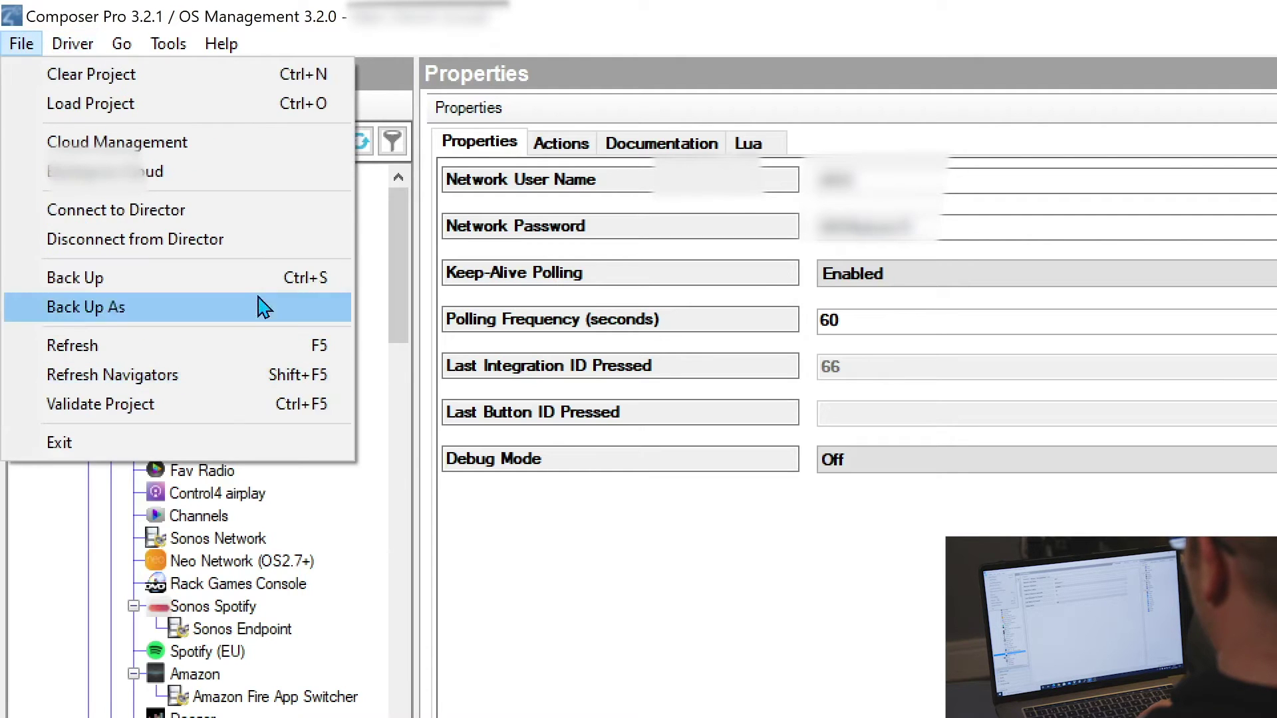
{"action": "left_click", "coordinate": [261, 315]}
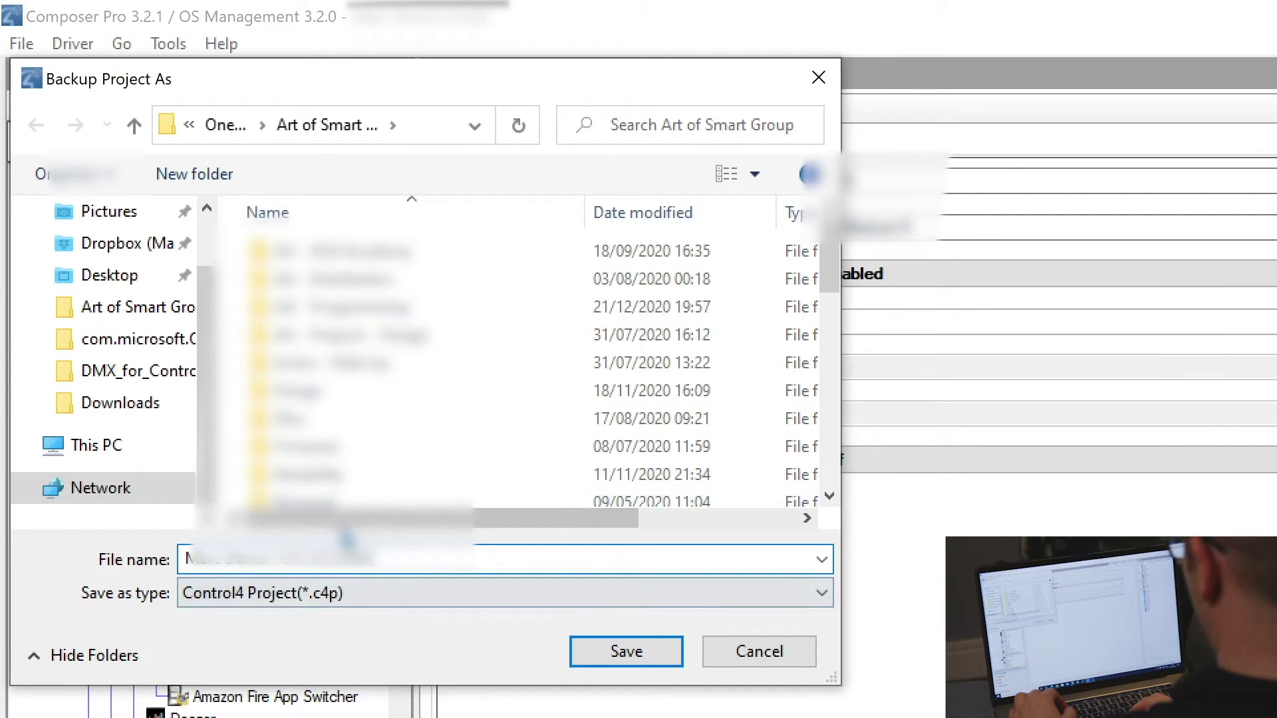
{"action": "left_click", "coordinate": [664, 657]}
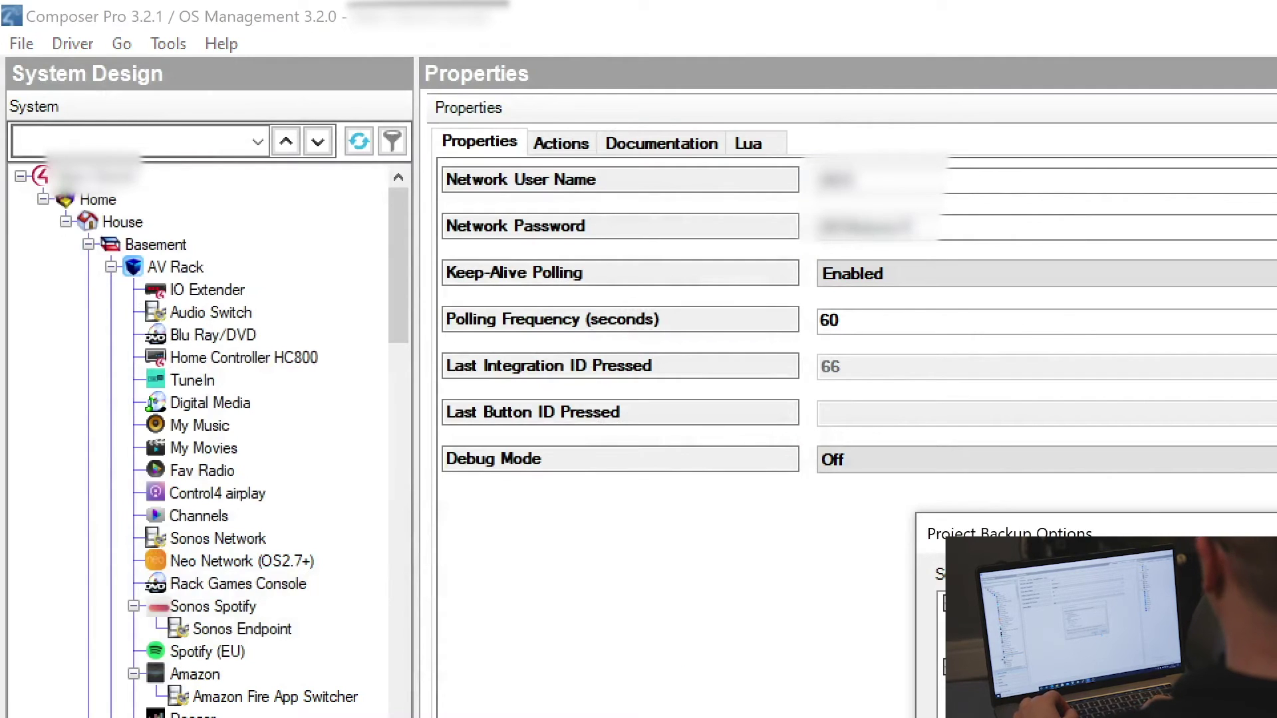
{"action": "key", "text": "Return"}
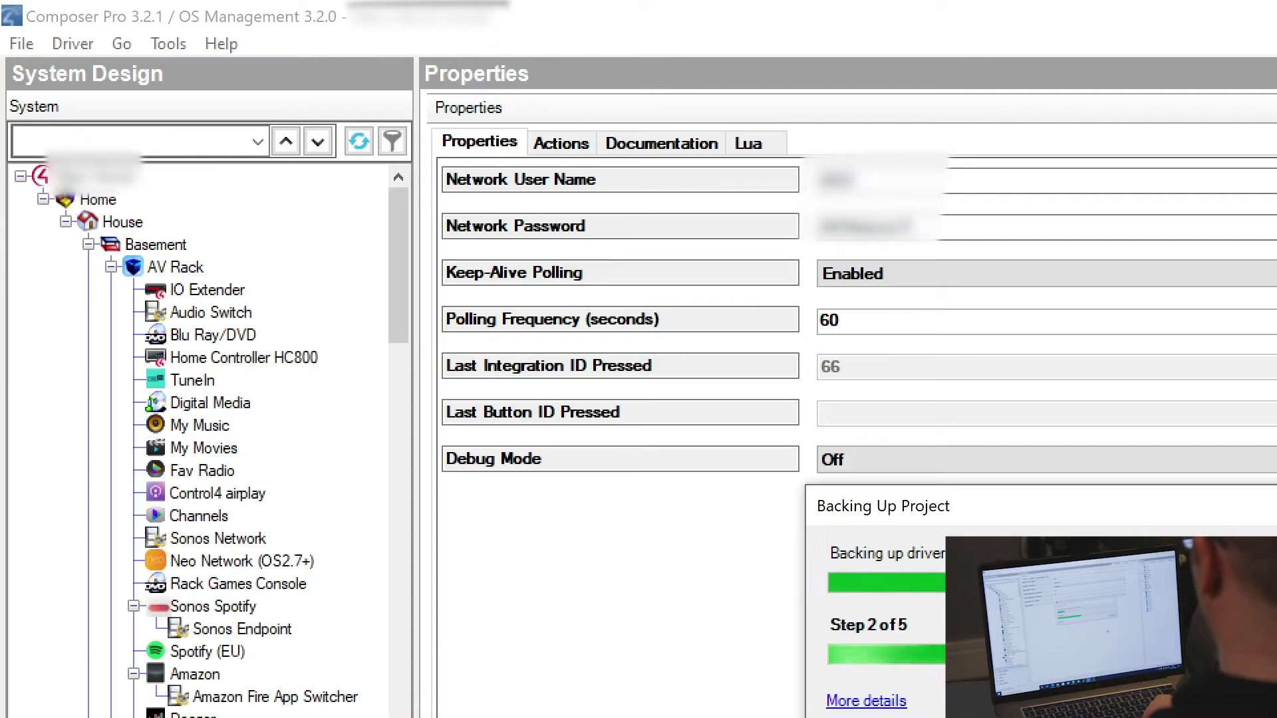
Step: Add the discovered C4CA10 controller to the Basement's AV Rack room
{"action": "left_click", "coordinate": [172, 246]}
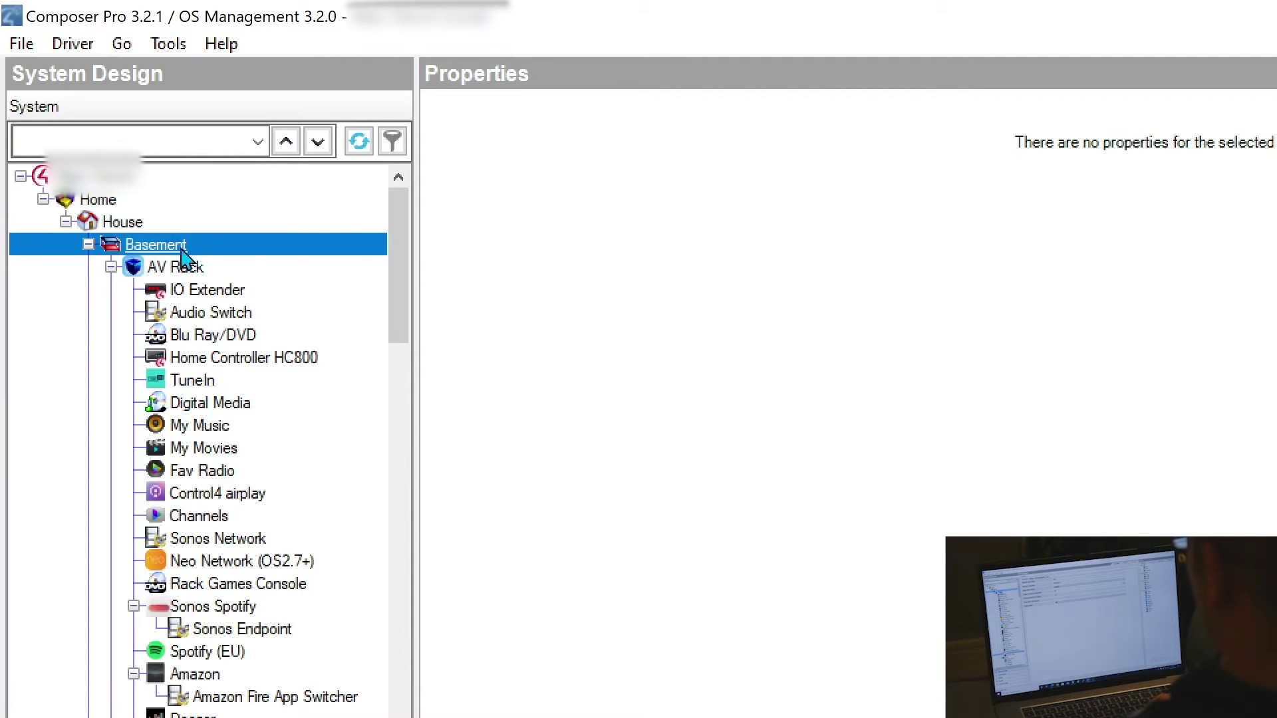
{"action": "left_click", "coordinate": [189, 266]}
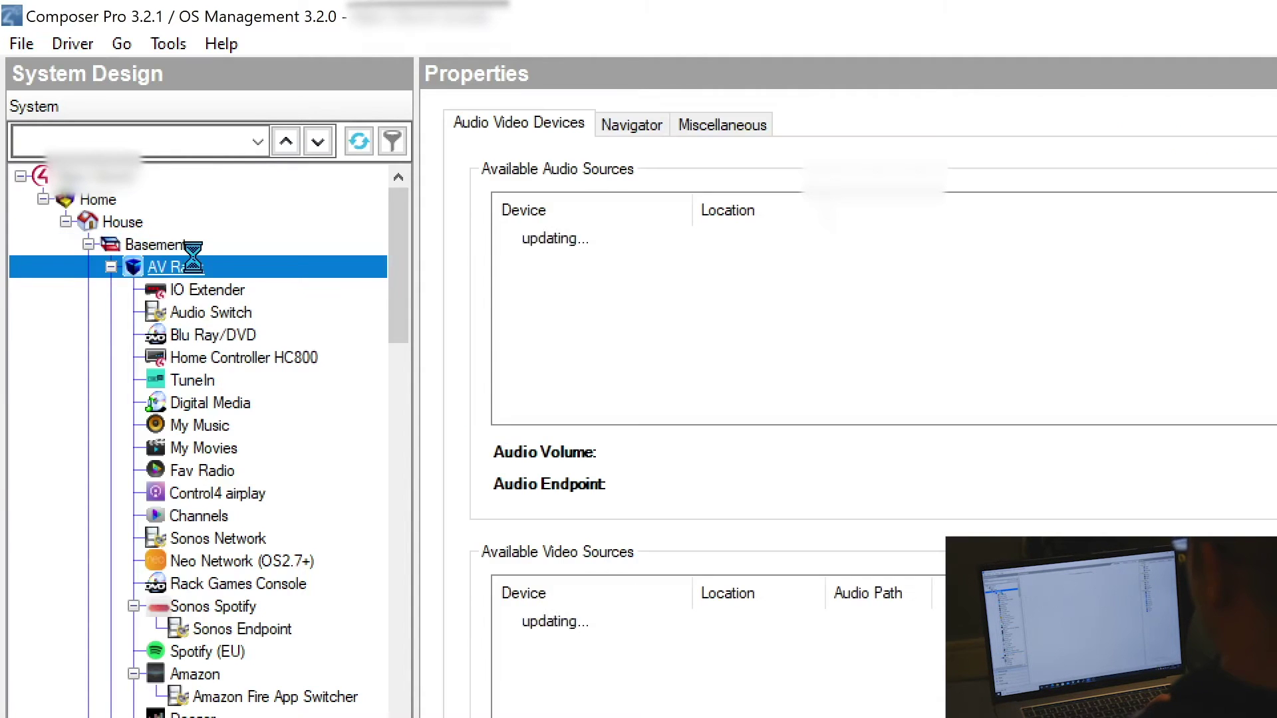
{"action": "left_click", "coordinate": [639, 128]}
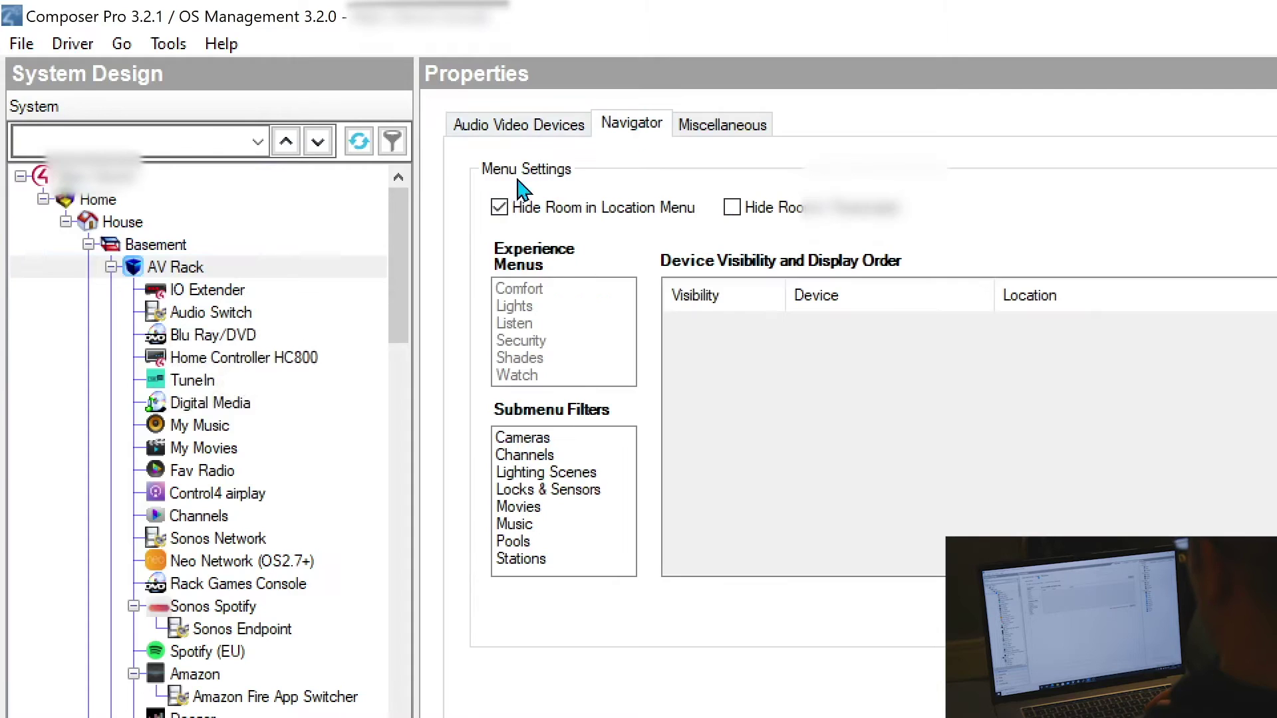
{"action": "left_click", "coordinate": [196, 269]}
{"action": "left_click", "coordinate": [482, 126]}
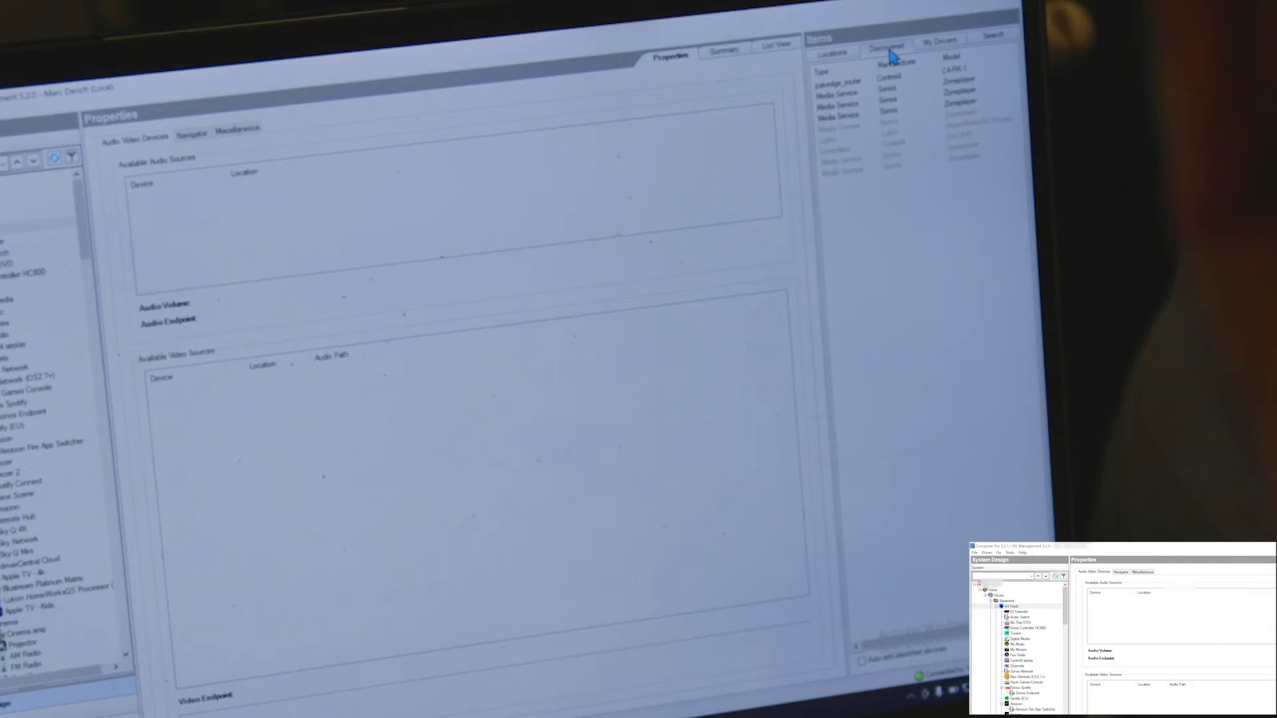
{"action": "left_click", "coordinate": [948, 148]}
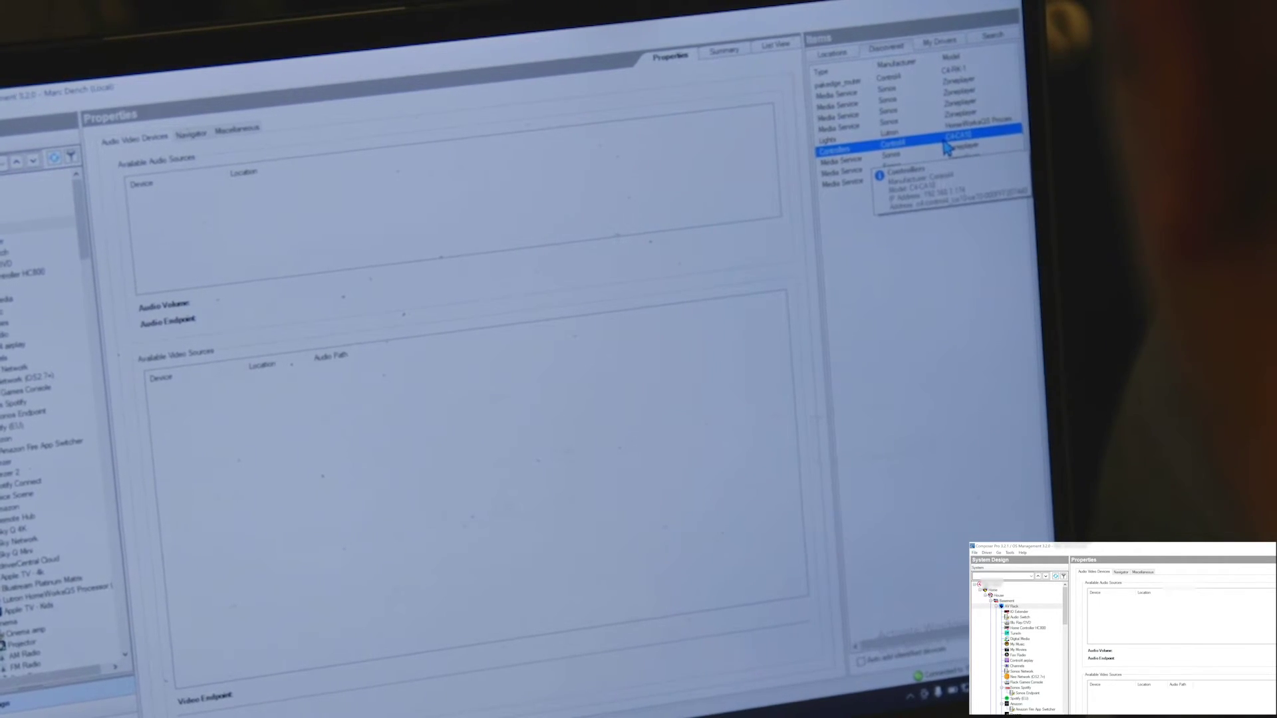
{"action": "double_click", "coordinate": [945, 141]}
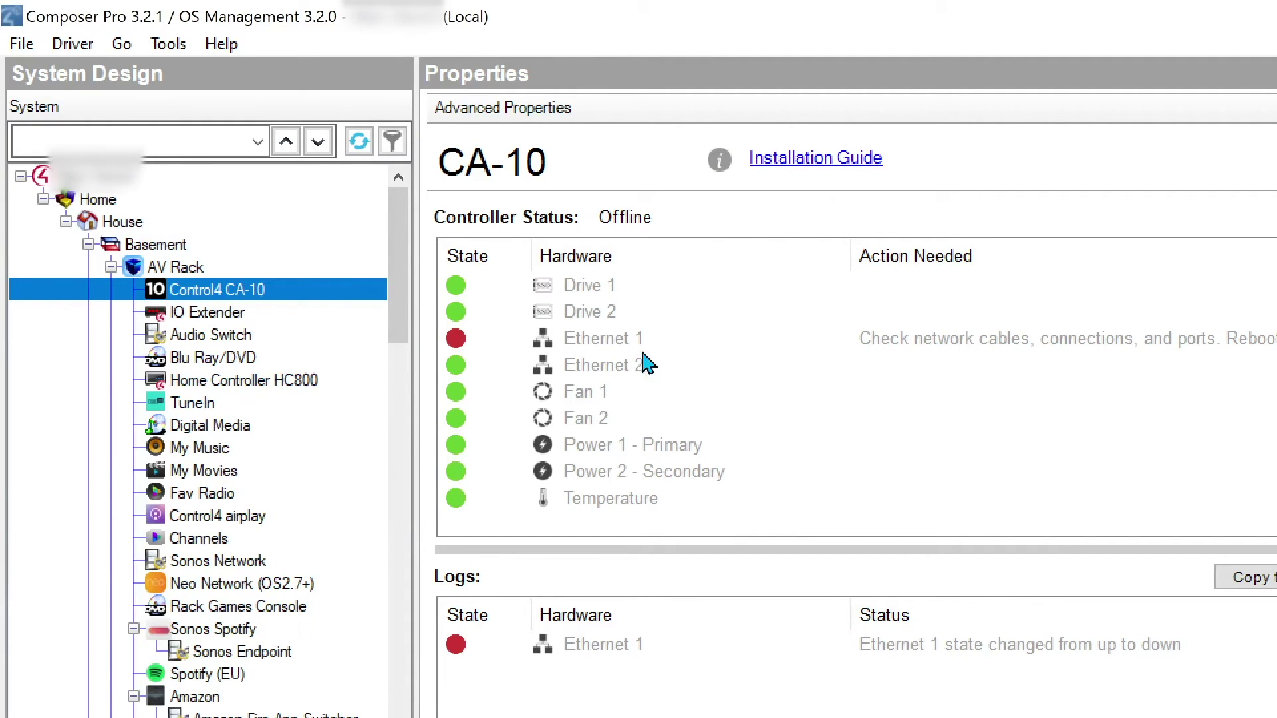
{"action": "left_click", "coordinate": [609, 293]}
{"action": "left_click", "coordinate": [620, 314]}
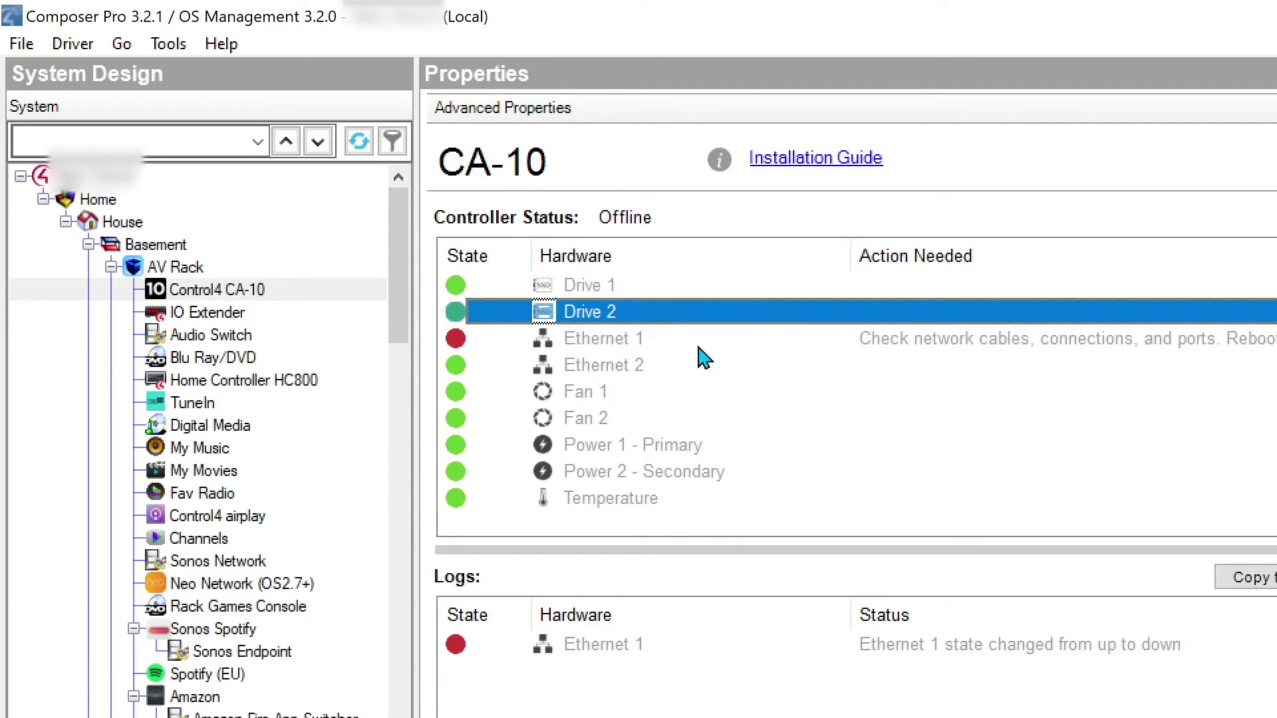
{"action": "left_click", "coordinate": [672, 339]}
{"action": "left_click", "coordinate": [666, 371]}
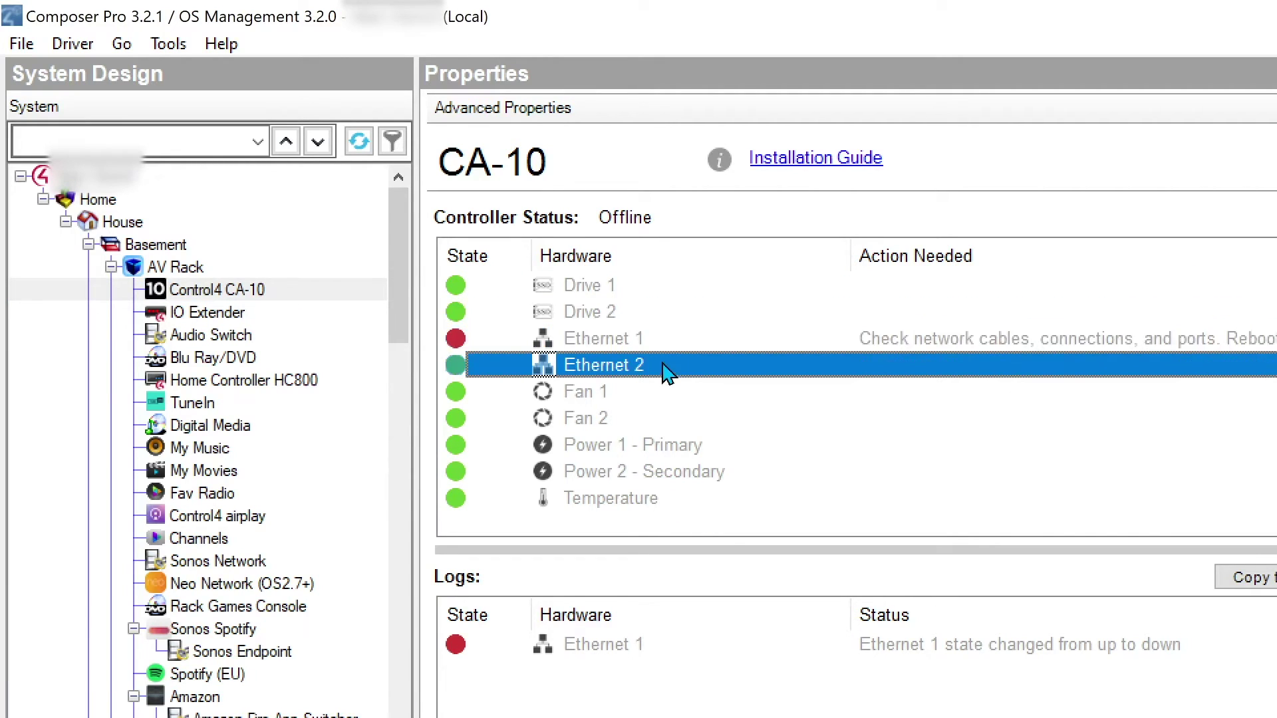
{"action": "left_click", "coordinate": [659, 398]}
{"action": "left_click", "coordinate": [651, 419]}
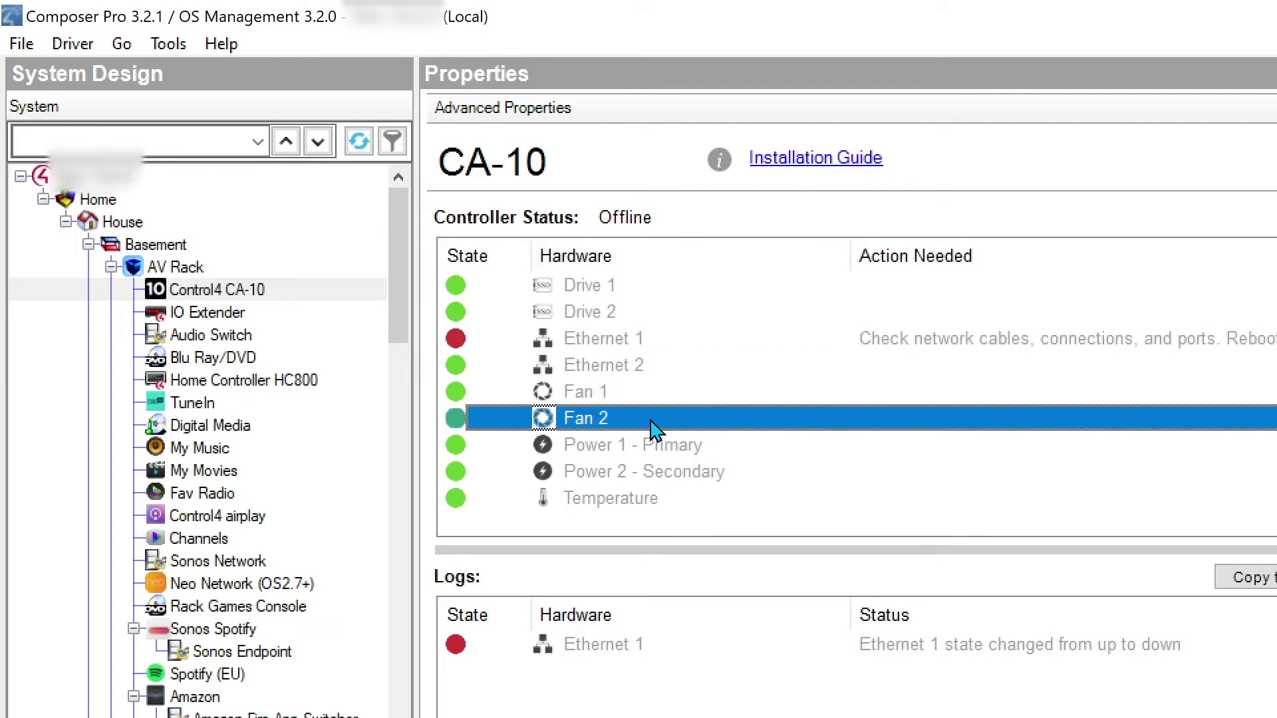
{"action": "left_click", "coordinate": [703, 452]}
{"action": "left_click", "coordinate": [726, 479]}
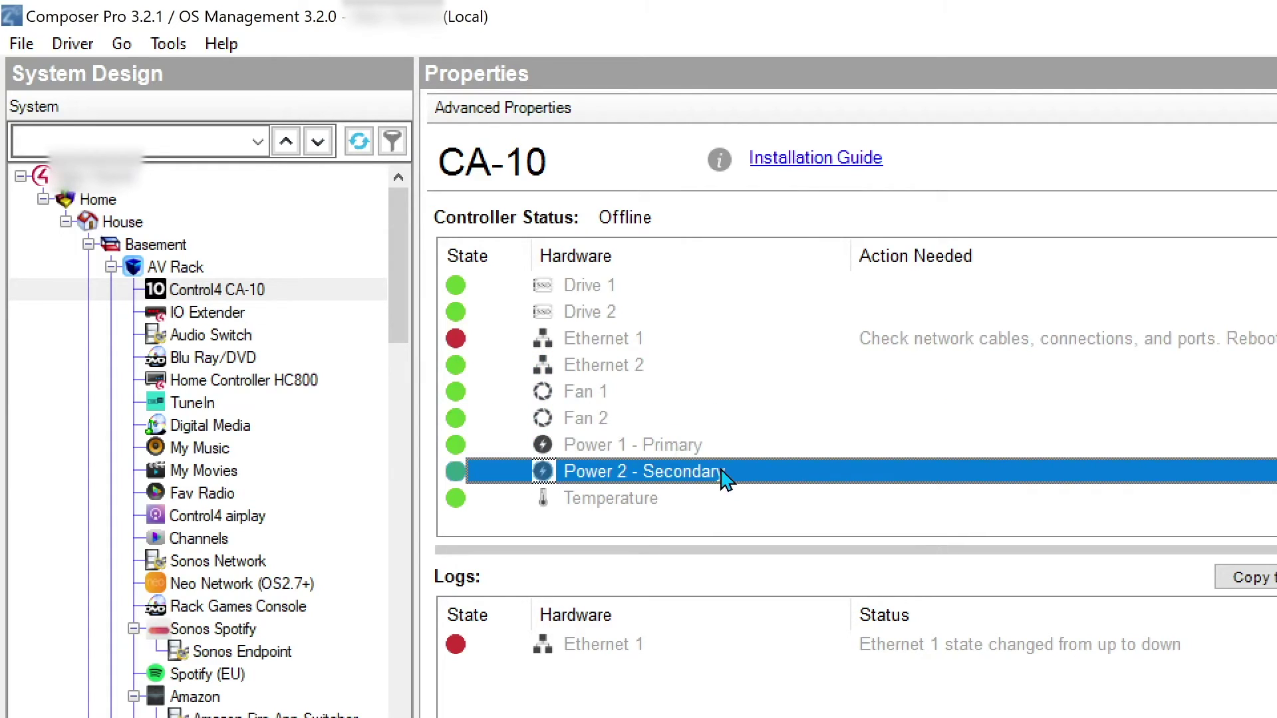
{"action": "left_click", "coordinate": [673, 506]}
{"action": "left_click", "coordinate": [598, 645]}
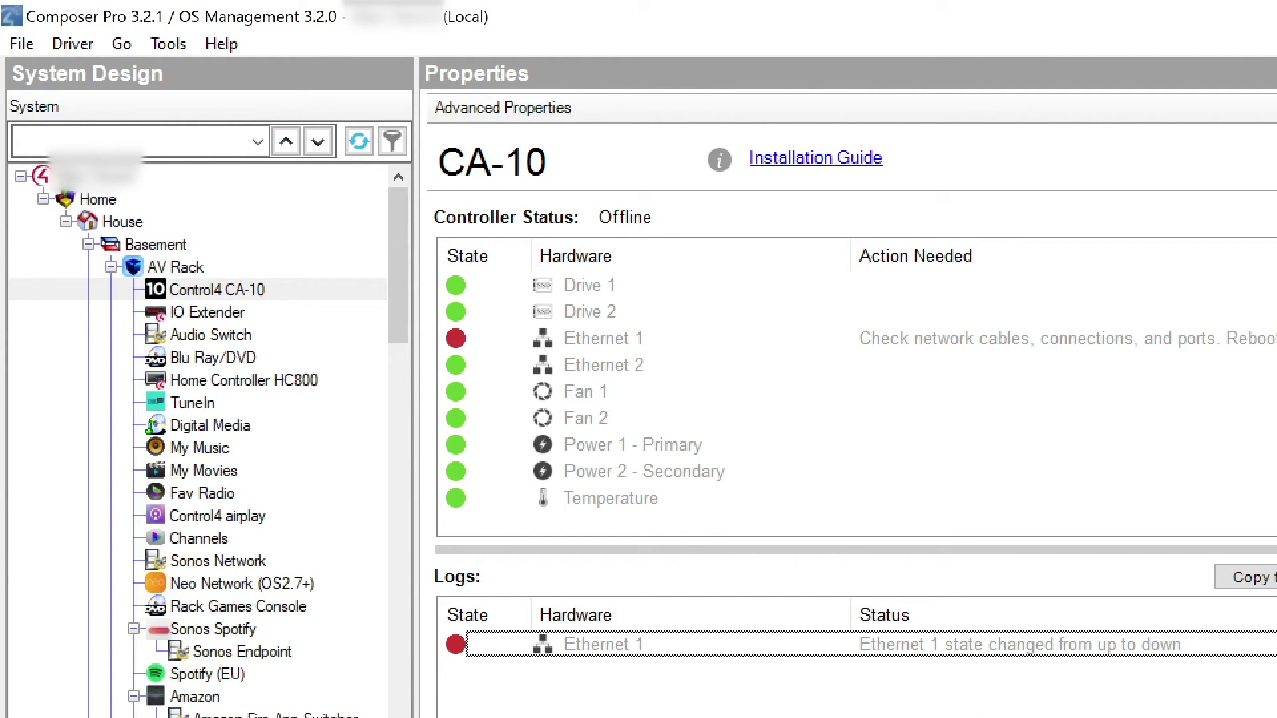
Step: Start the Update Manager update to 3.2.1.589103, accepting the offline-devices and backup prompts
{"action": "left_click", "coordinate": [167, 44]}
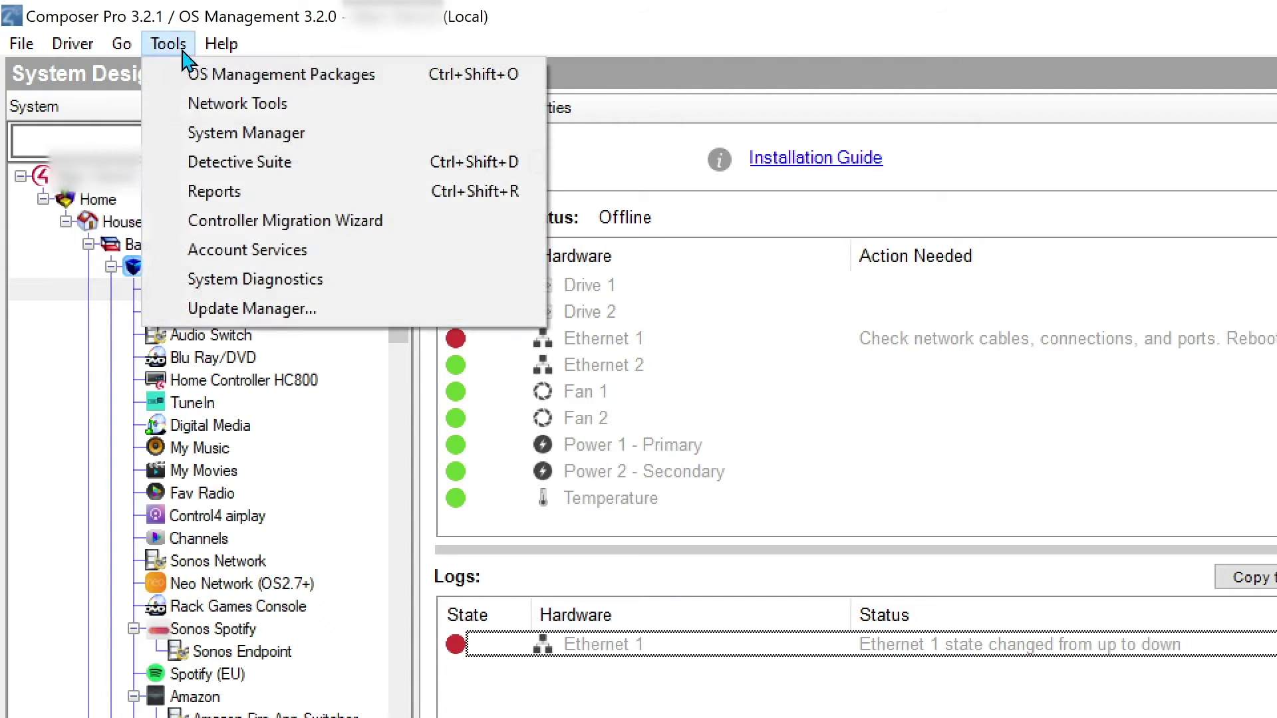
{"action": "left_click", "coordinate": [367, 312]}
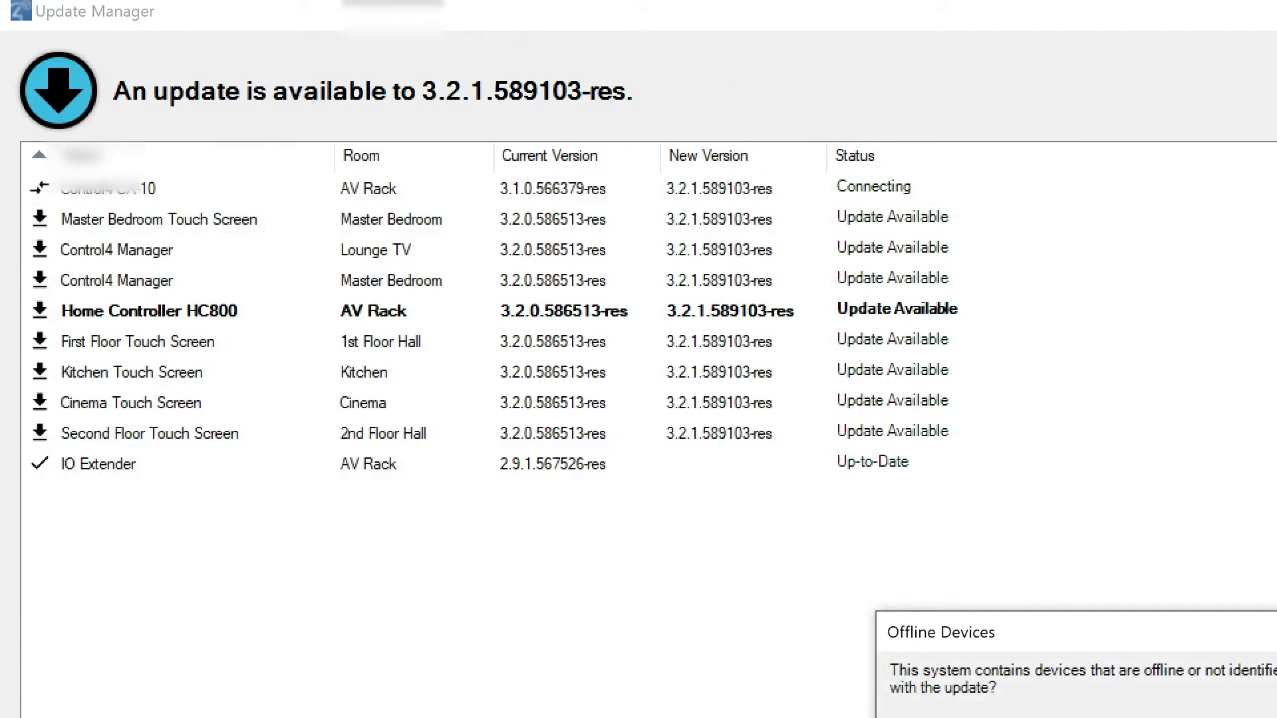
{"action": "key", "text": "Return"}
{"action": "key", "text": "Return"}
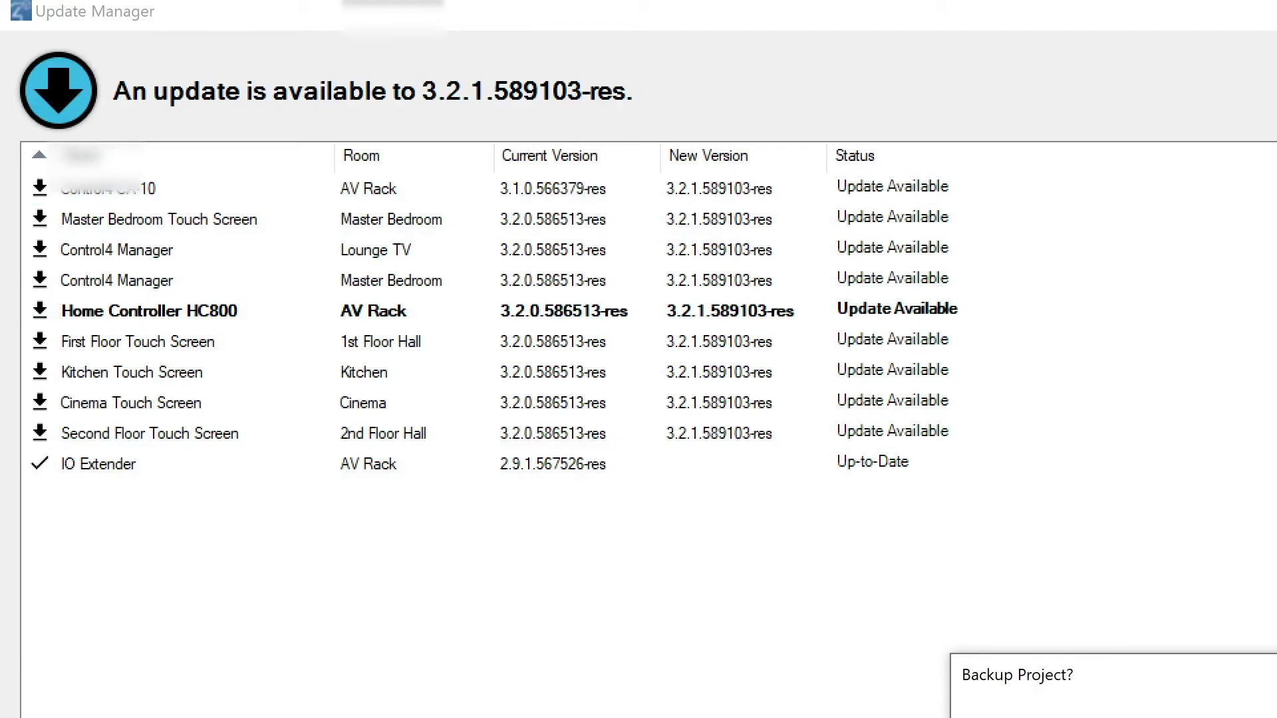
{"action": "key", "text": "Return"}
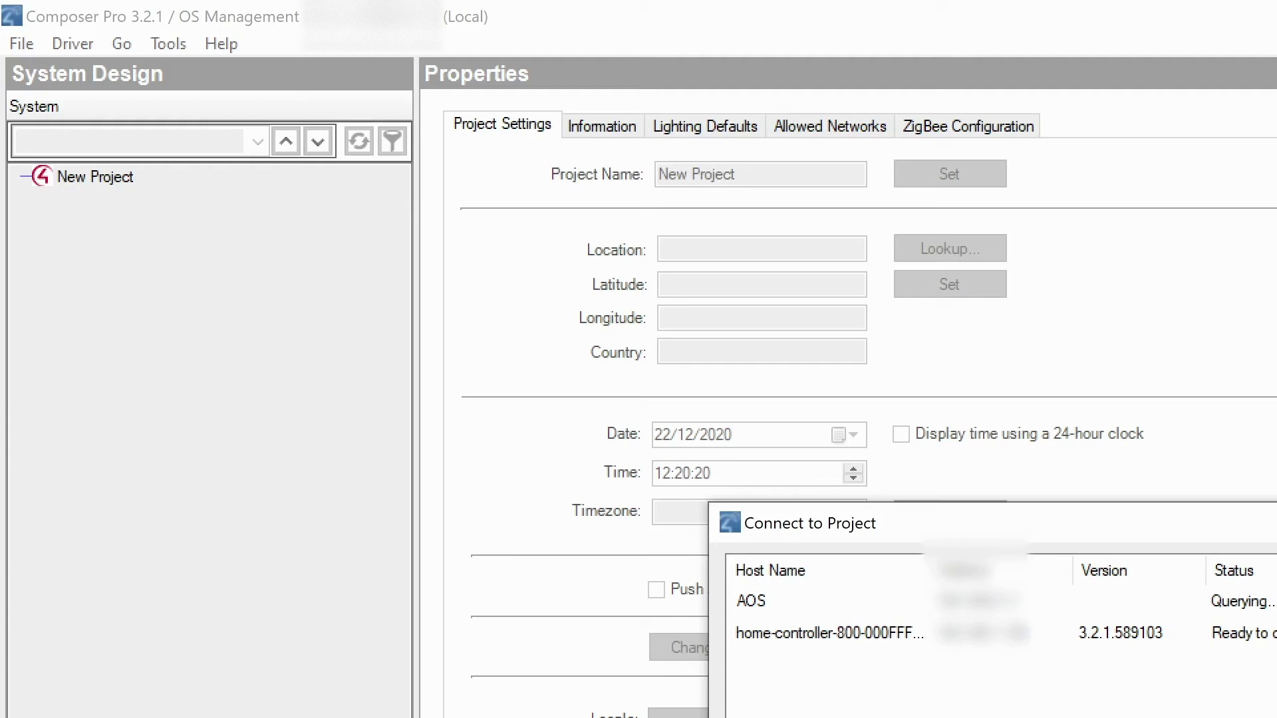
Step: Reconnect to the updated home-controller-800, dismiss the online services error, and select the Control4 CA-10
{"action": "left_click", "coordinate": [1222, 634]}
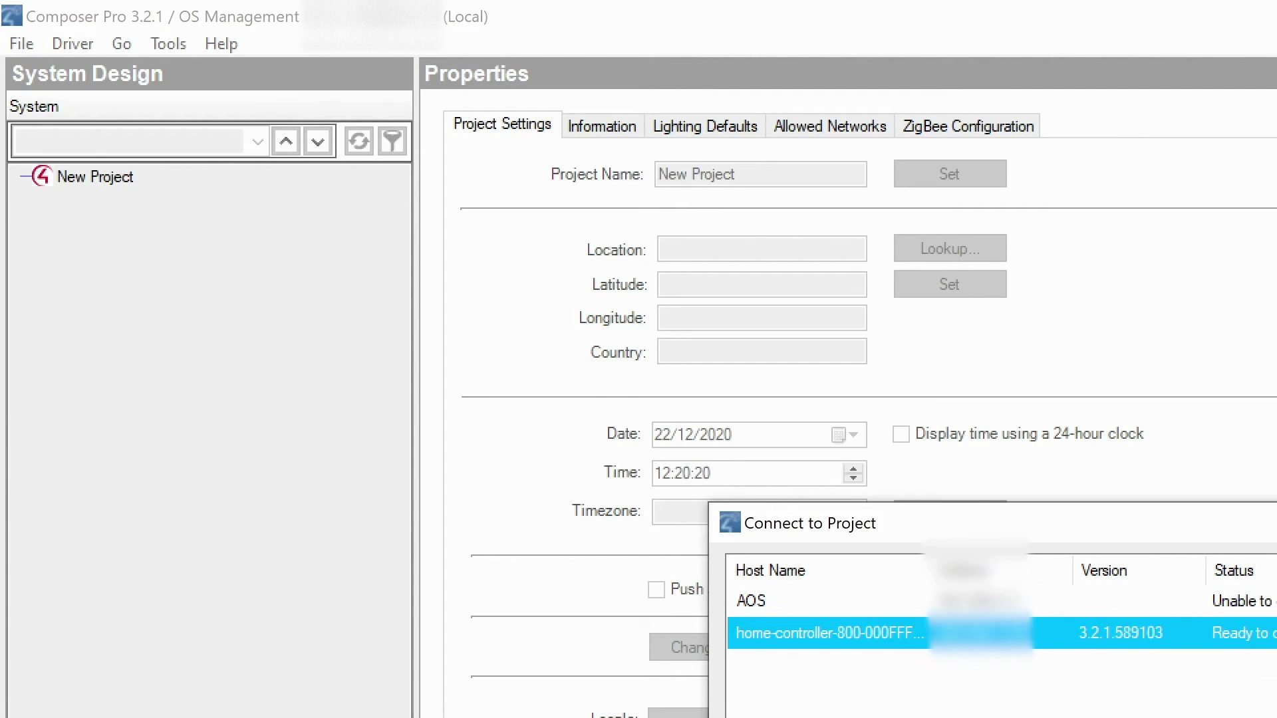
{"action": "key", "text": "Return"}
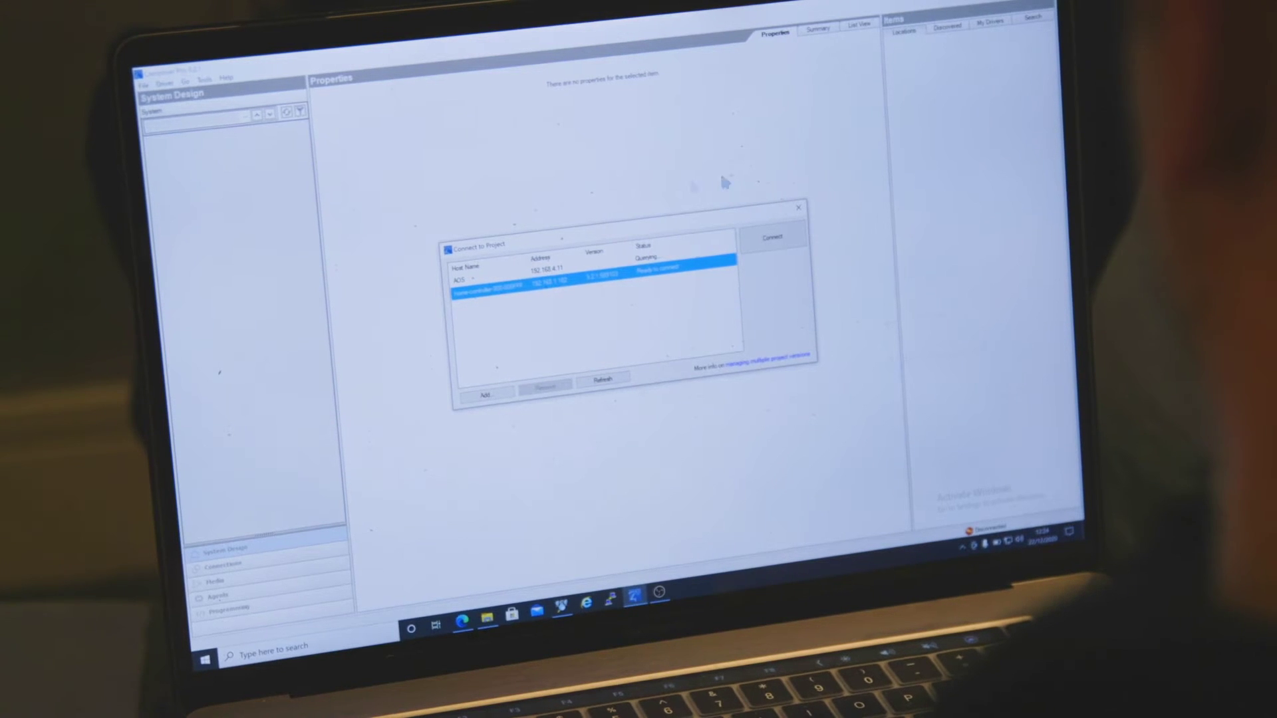
{"action": "left_click", "coordinate": [787, 230]}
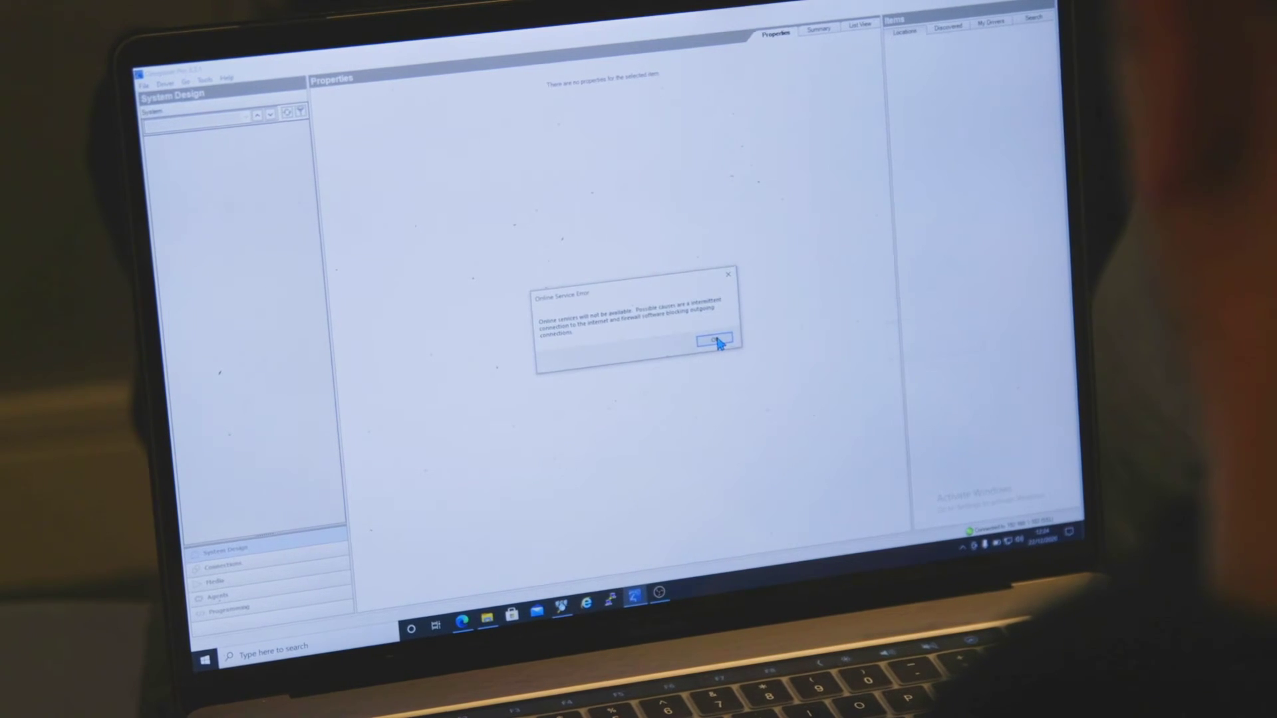
{"action": "left_click", "coordinate": [716, 337]}
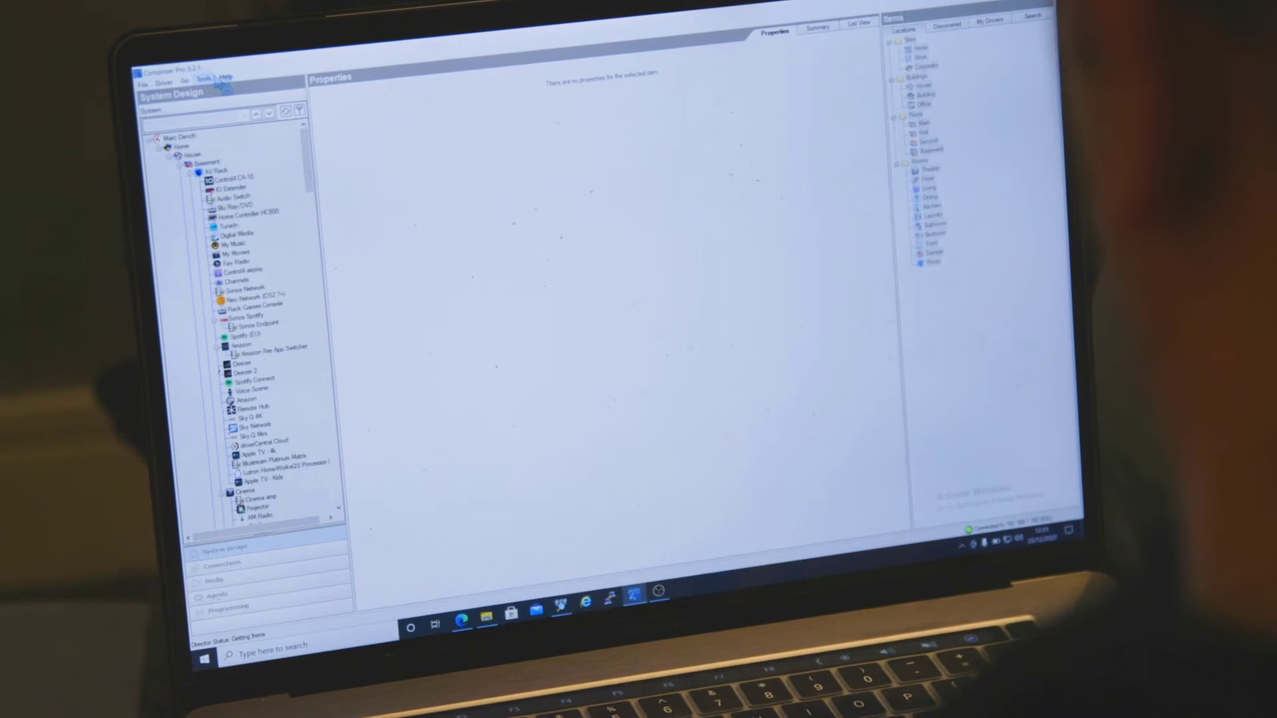
{"action": "left_click", "coordinate": [232, 178]}
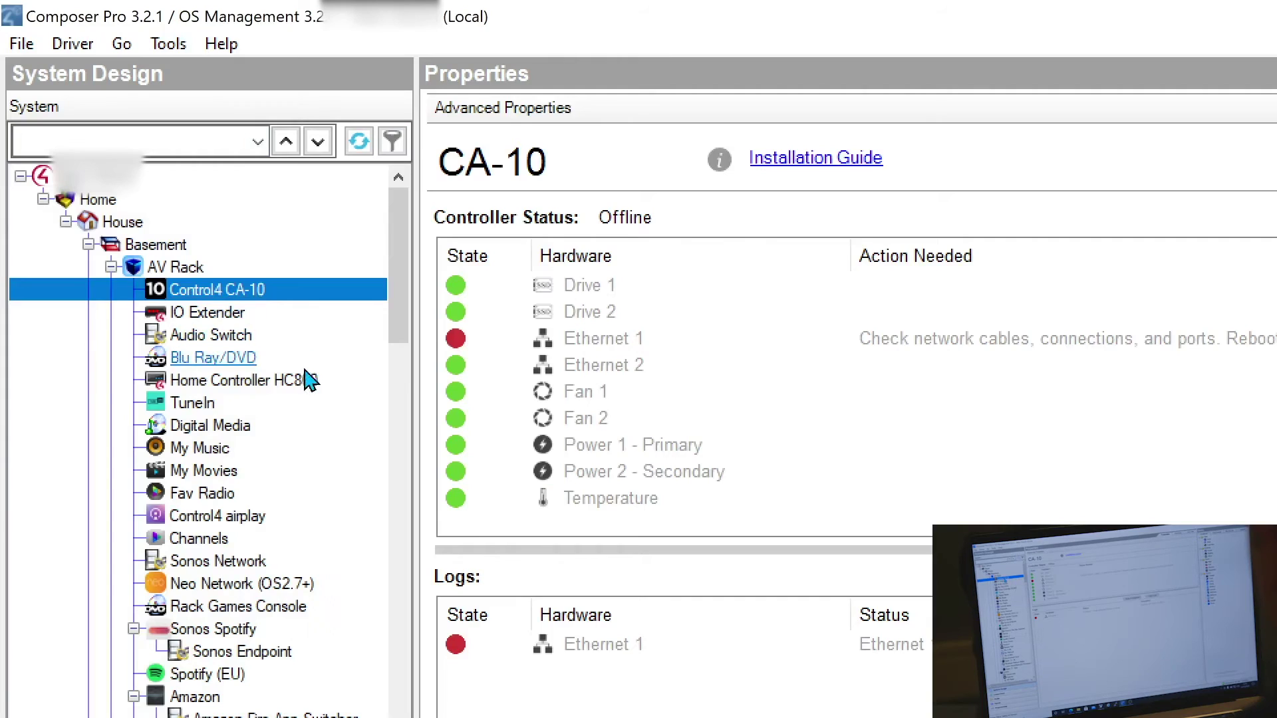
{"action": "left_click", "coordinate": [310, 380]}
Step: Update the CA-10 and touch screens to 3.2.1.589103-res, checking each device's update progress
{"action": "left_click", "coordinate": [168, 43]}
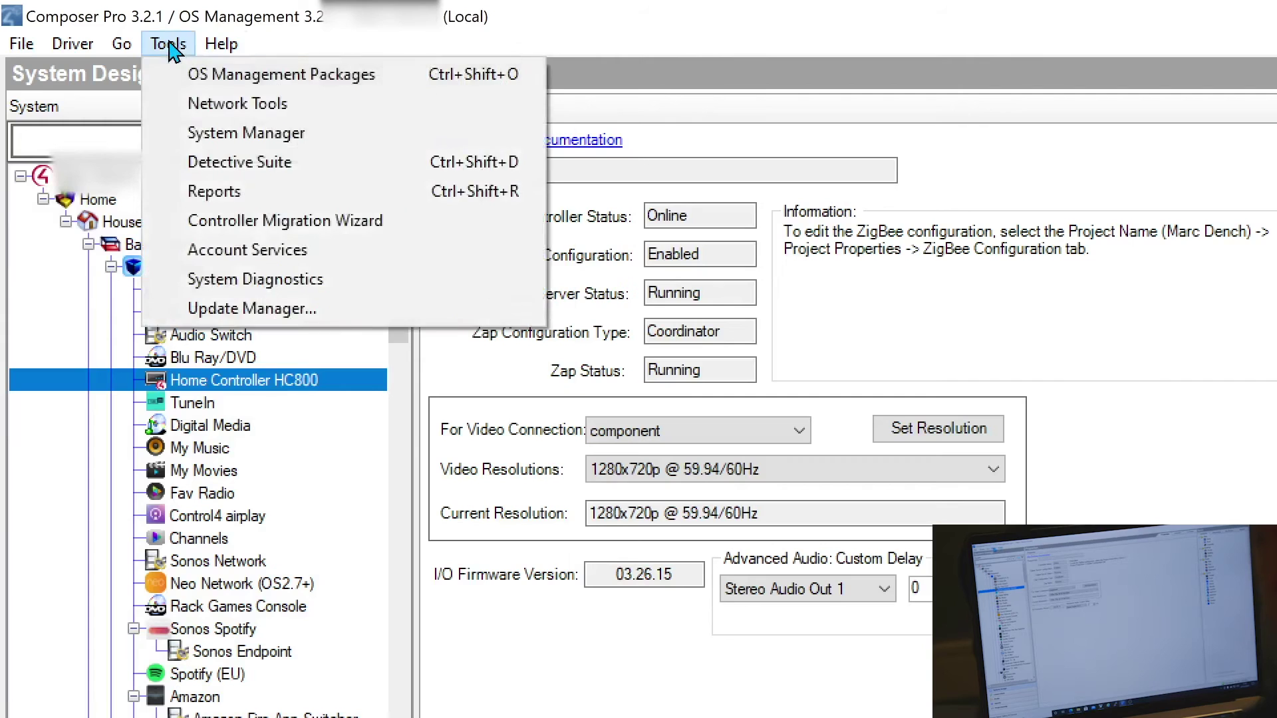
{"action": "mouse_move", "coordinate": [221, 43]}
{"action": "mouse_move", "coordinate": [170, 43]}
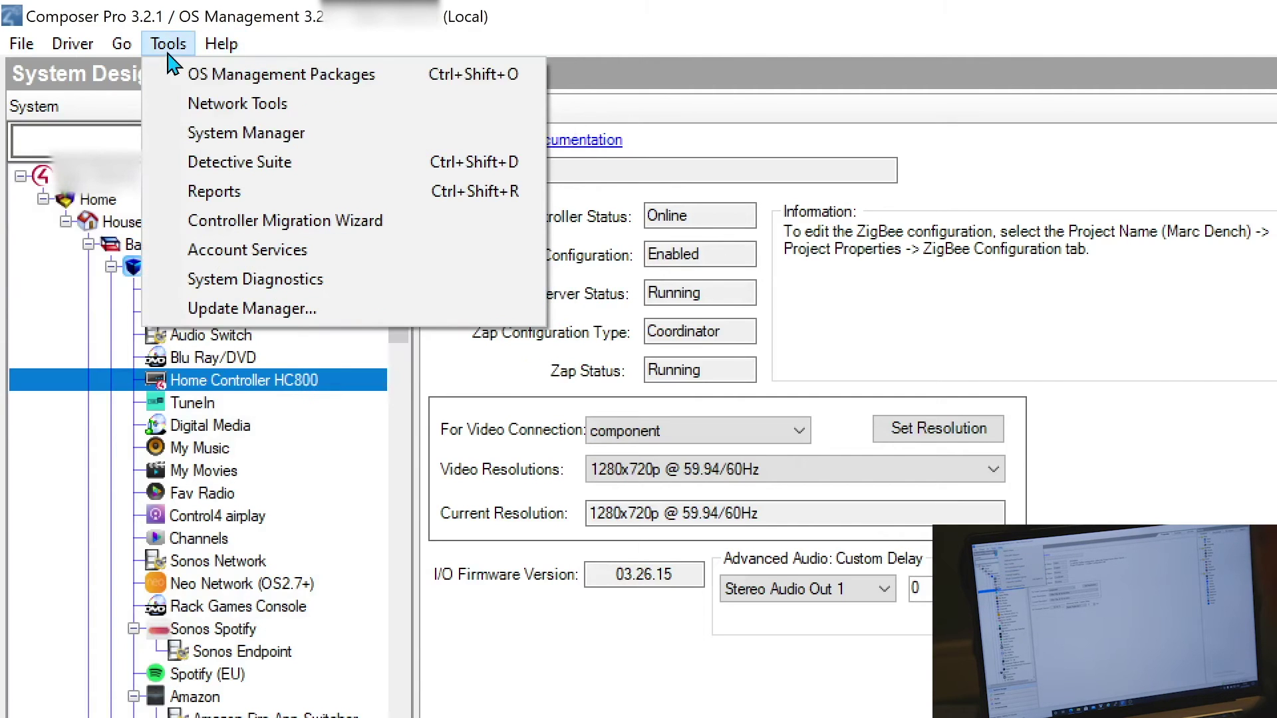
{"action": "left_click", "coordinate": [339, 313]}
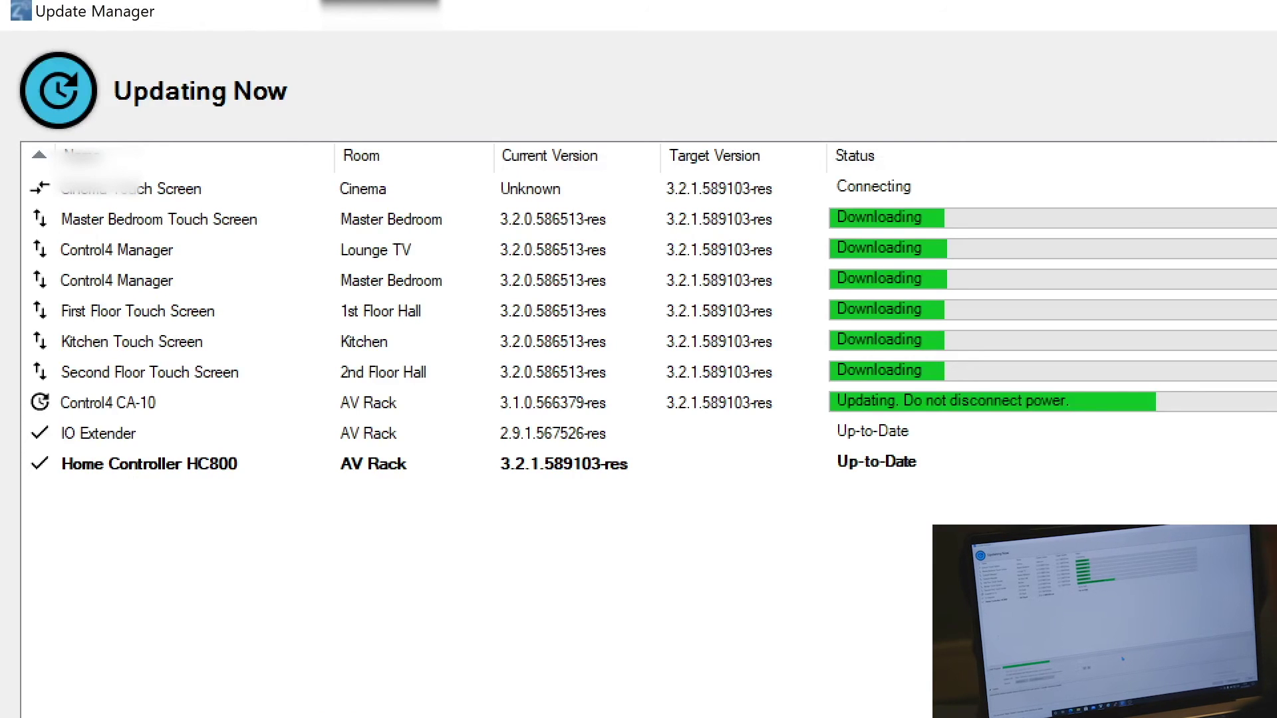
{"action": "left_click", "coordinate": [278, 465]}
{"action": "left_click", "coordinate": [303, 440]}
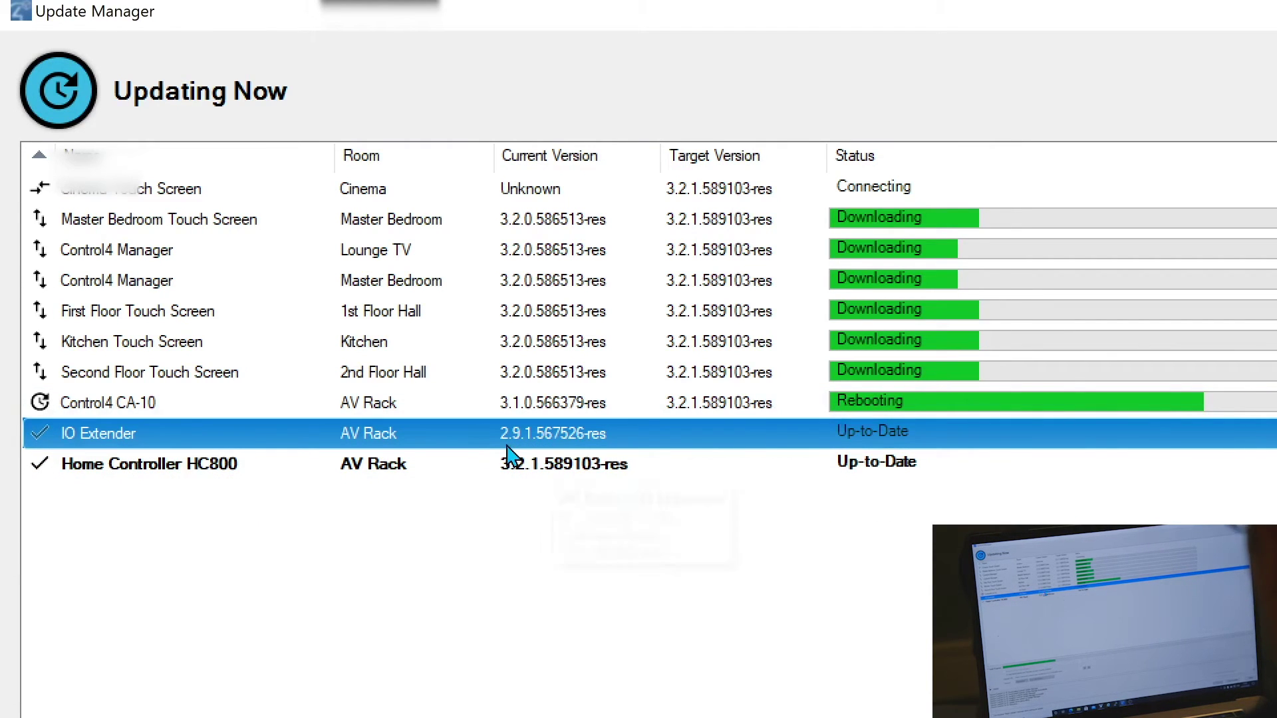
{"action": "mouse_move", "coordinate": [544, 458]}
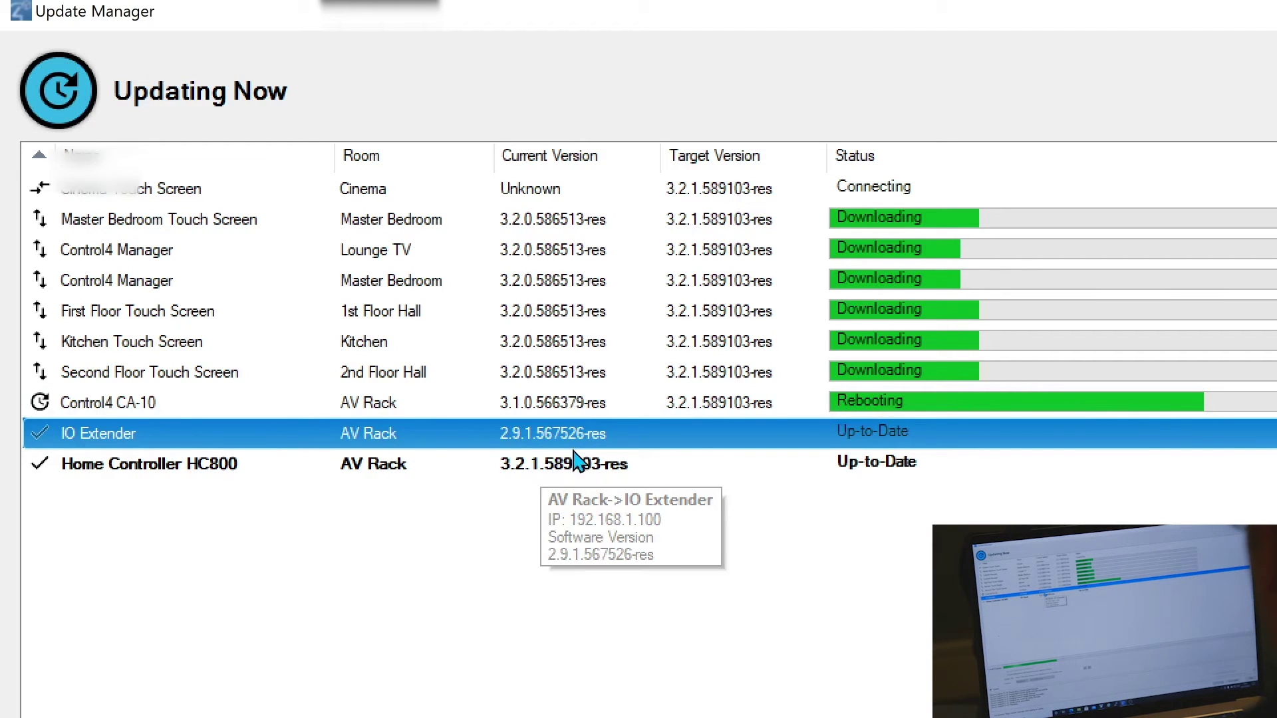
{"action": "mouse_move", "coordinate": [582, 473]}
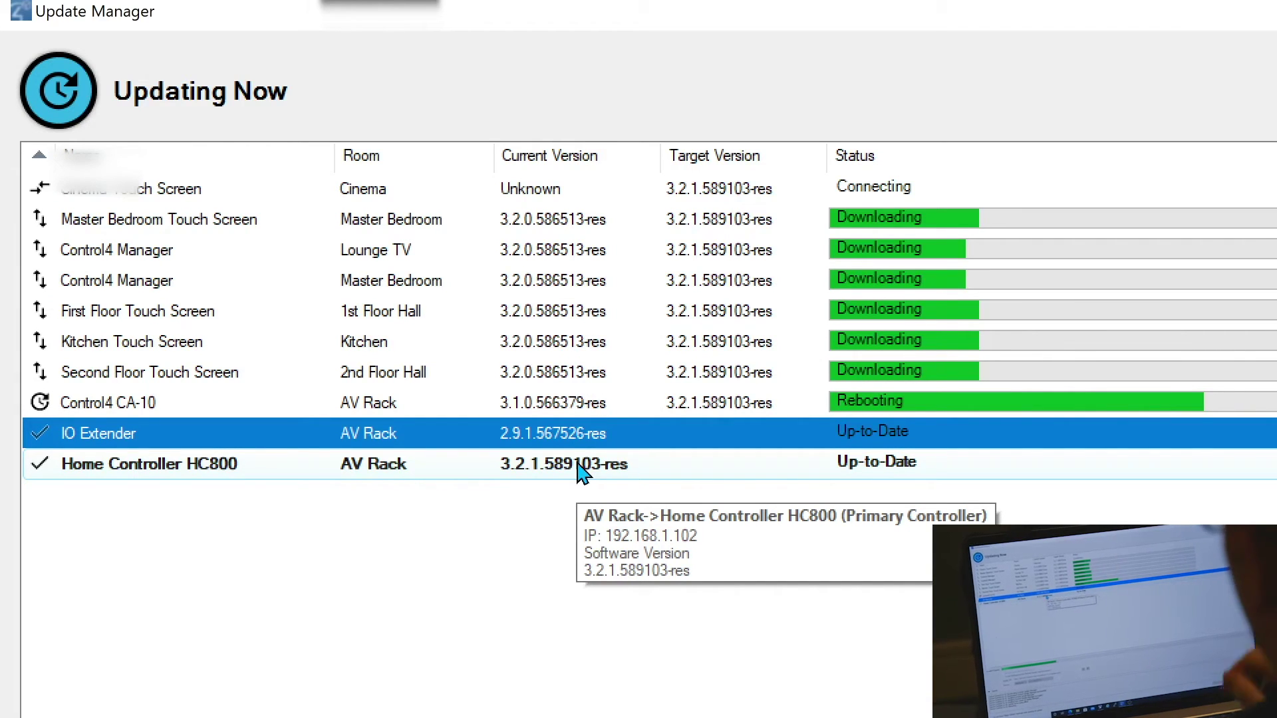
{"action": "left_click", "coordinate": [533, 407]}
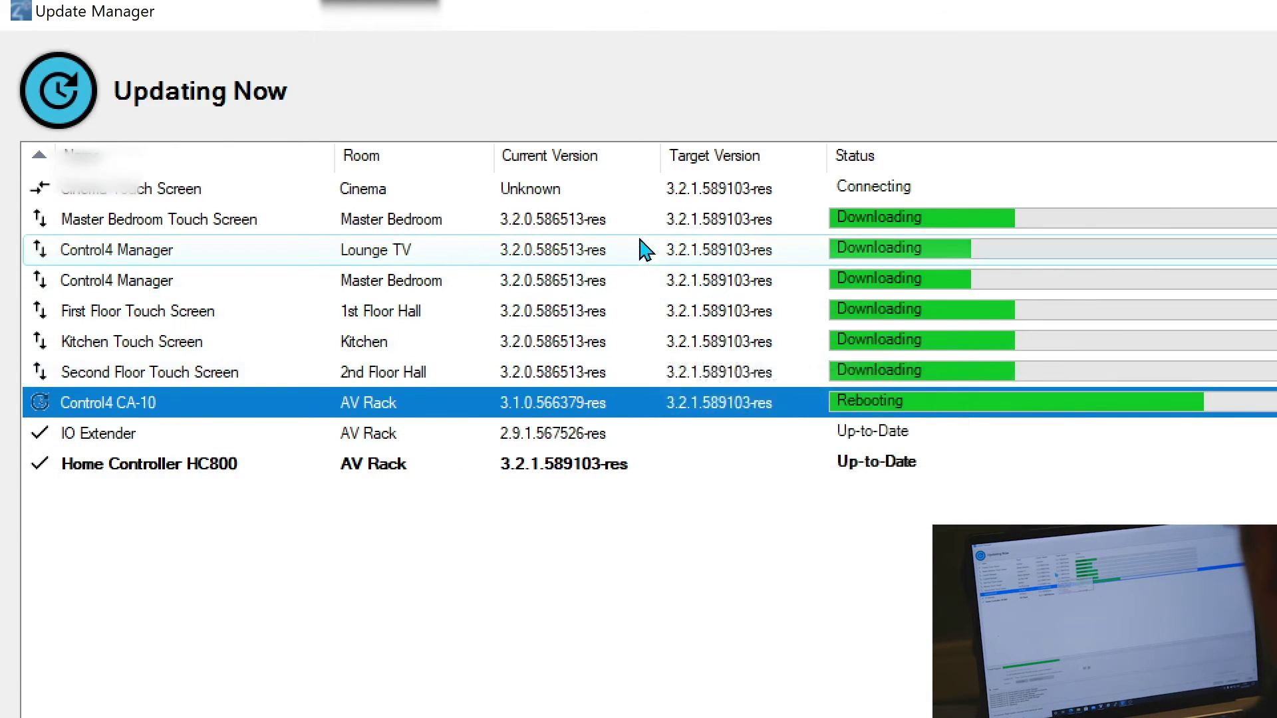
{"action": "mouse_move", "coordinate": [594, 250]}
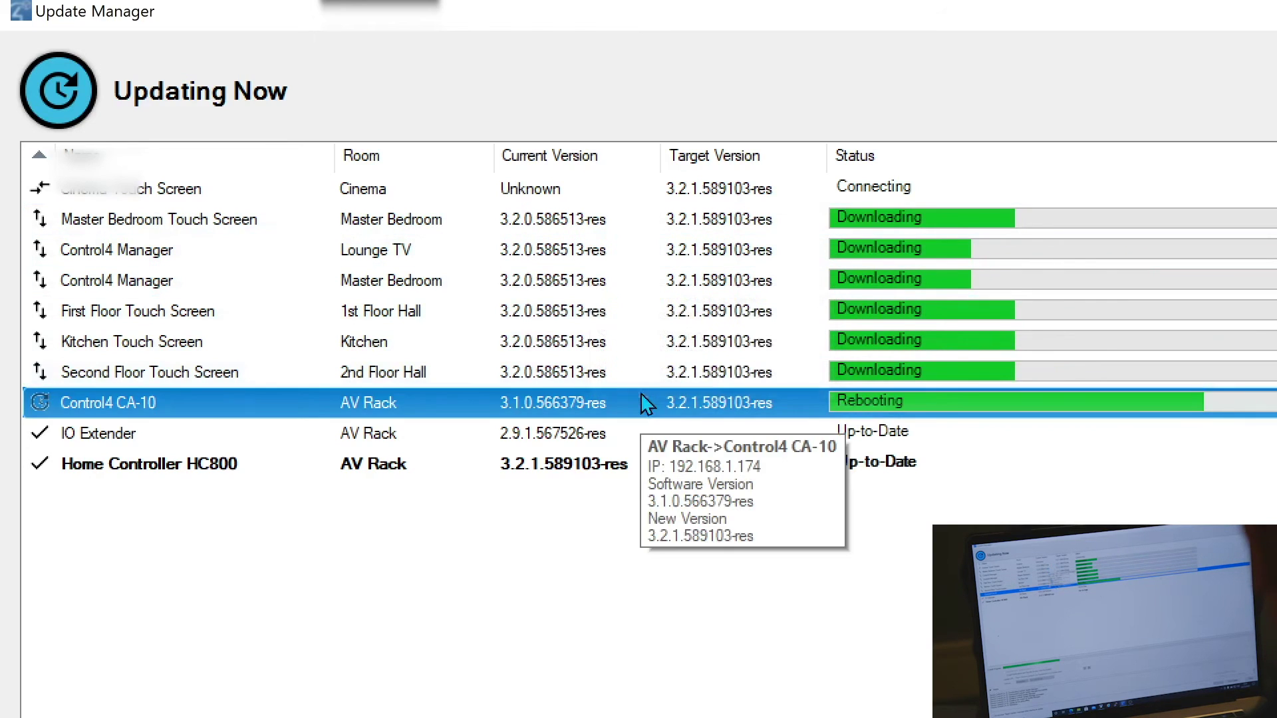
{"action": "left_click", "coordinate": [511, 198]}
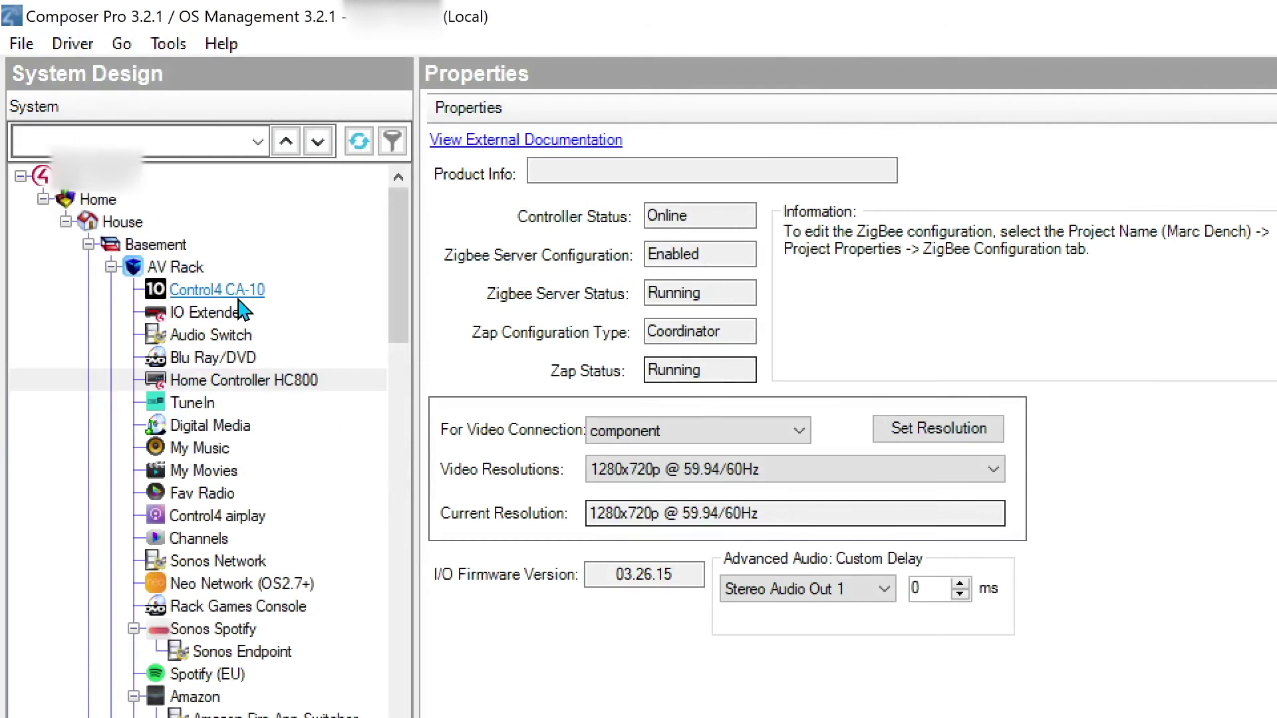
Step: Run the Controller Migration Wizard from Home Controller HC800 to Control4 CA-10, including project and Zigbee server
{"action": "left_click", "coordinate": [170, 45]}
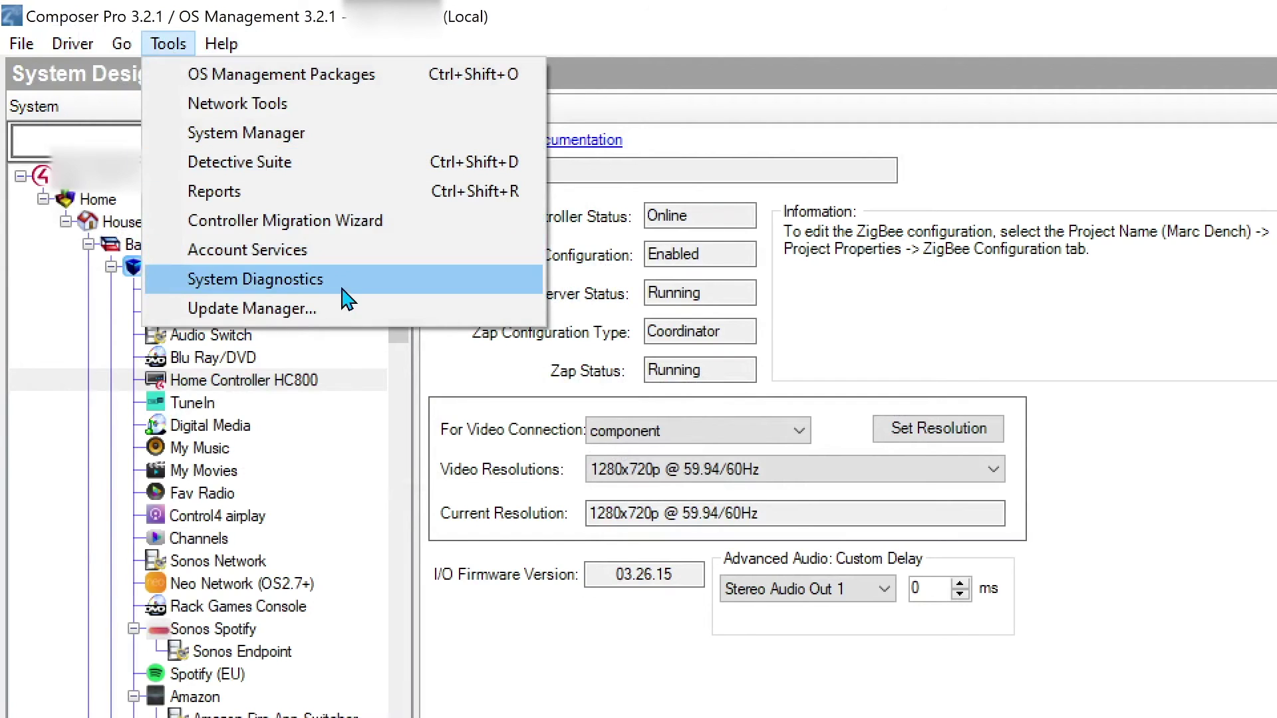
{"action": "left_click", "coordinate": [358, 236]}
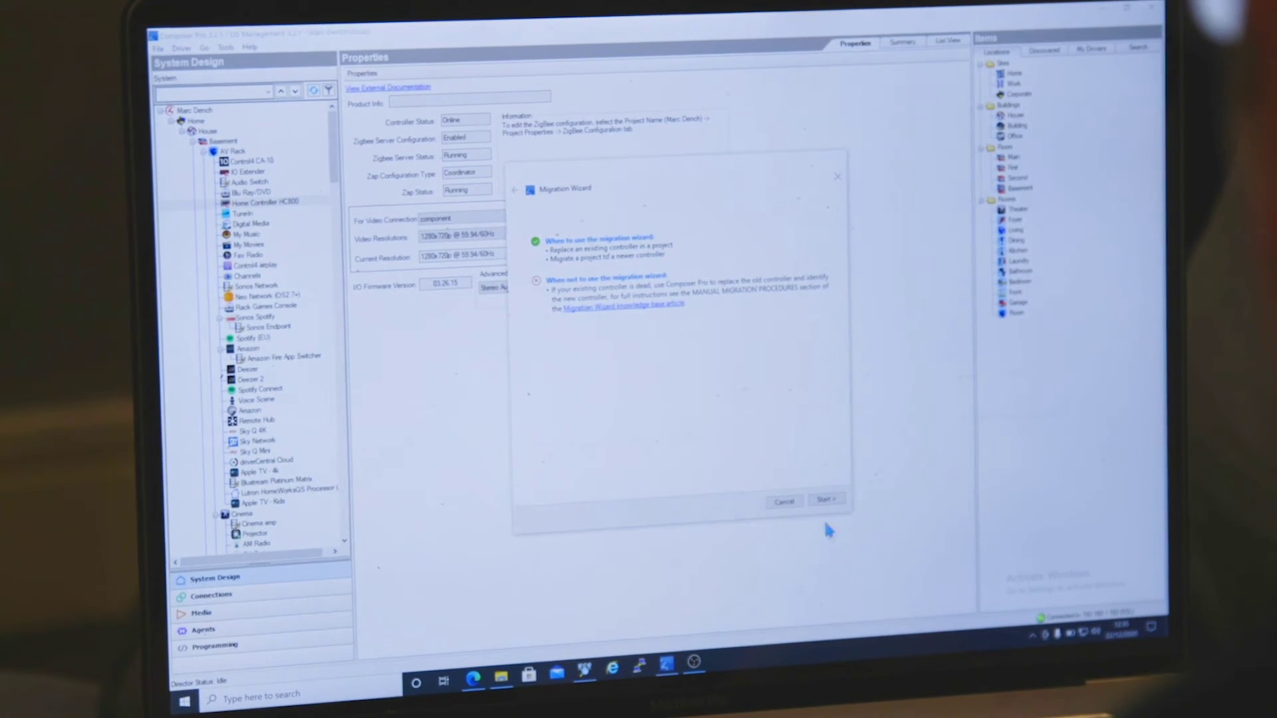
{"action": "left_click", "coordinate": [835, 499]}
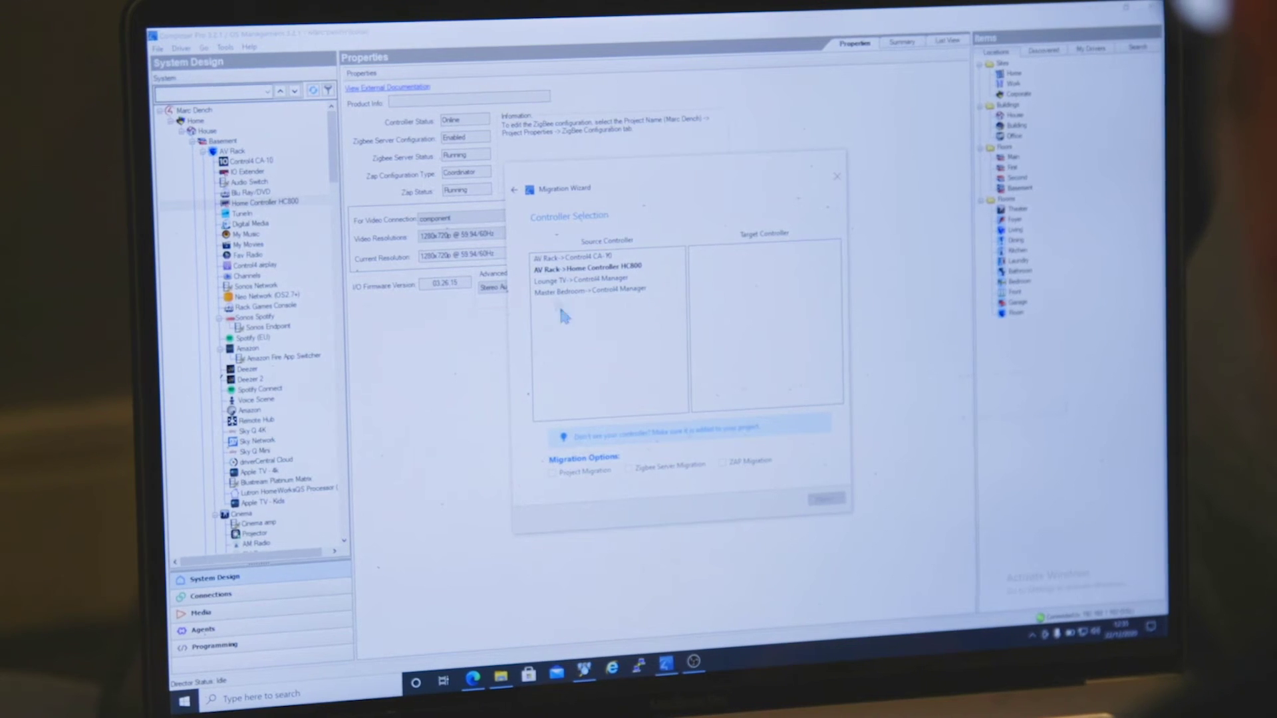
{"action": "left_click", "coordinate": [609, 269]}
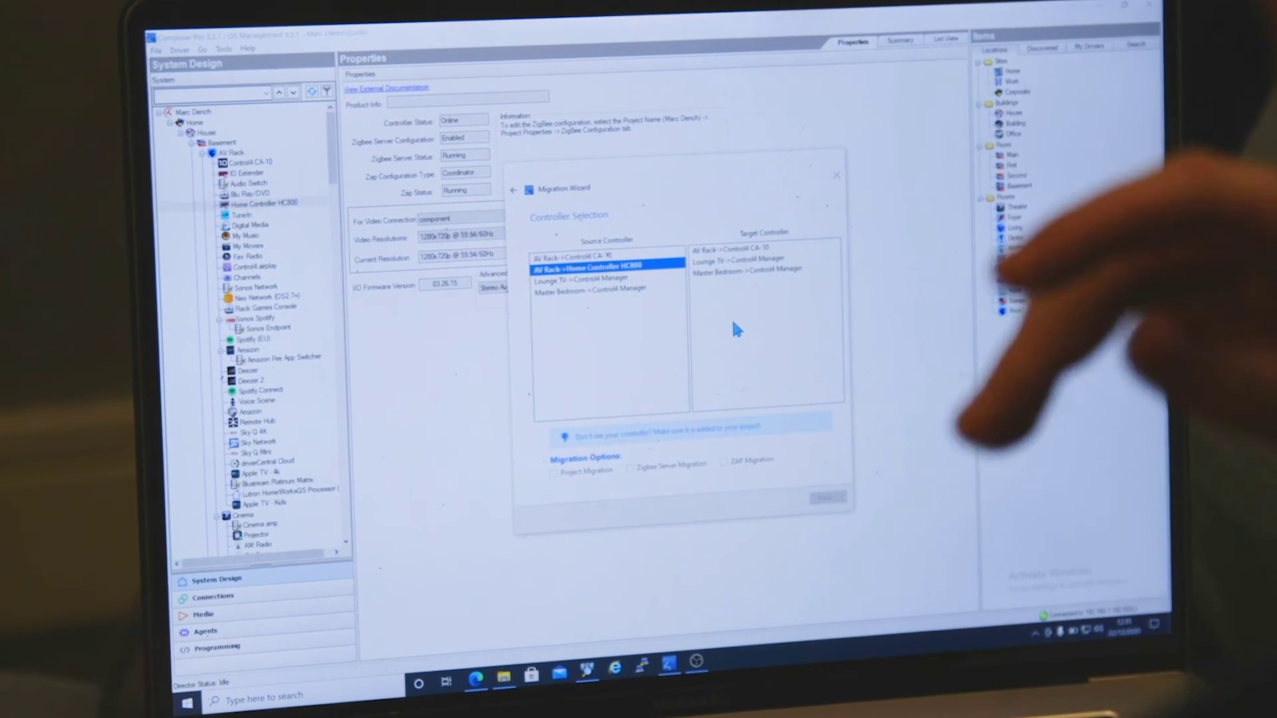
{"action": "left_click", "coordinate": [754, 248]}
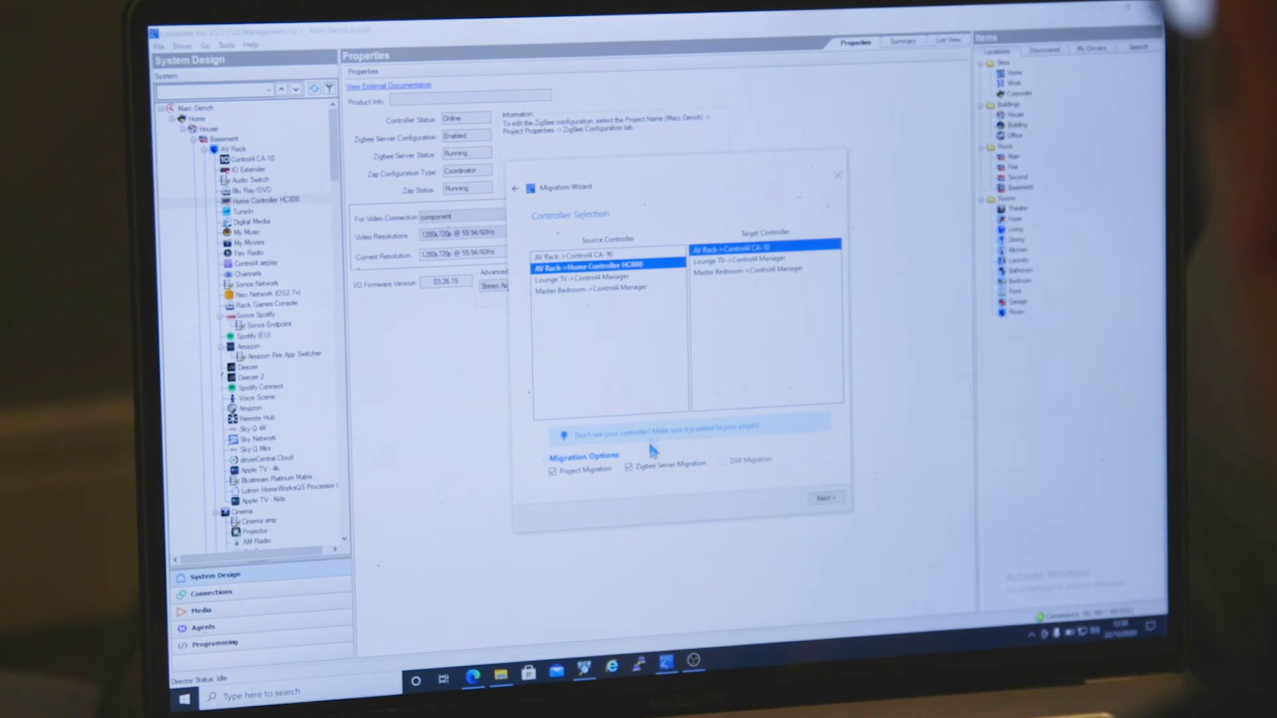
{"action": "left_click", "coordinate": [826, 499]}
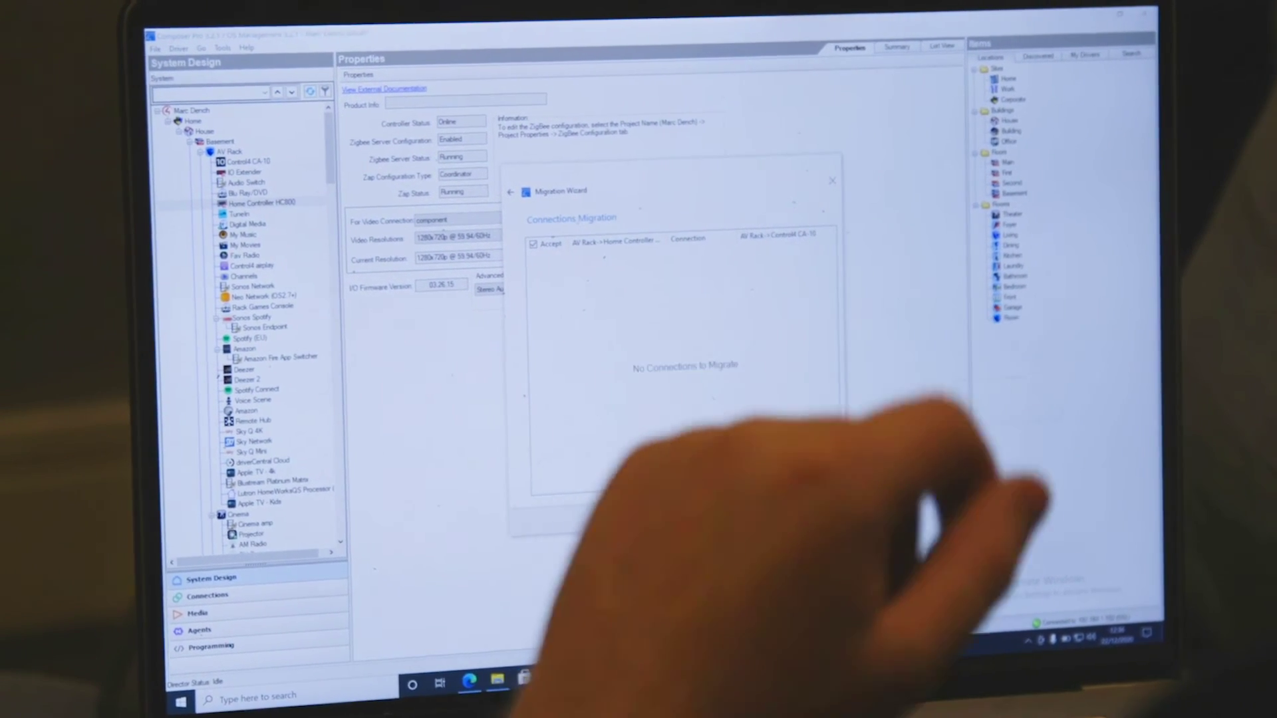
{"action": "left_click", "coordinate": [831, 500]}
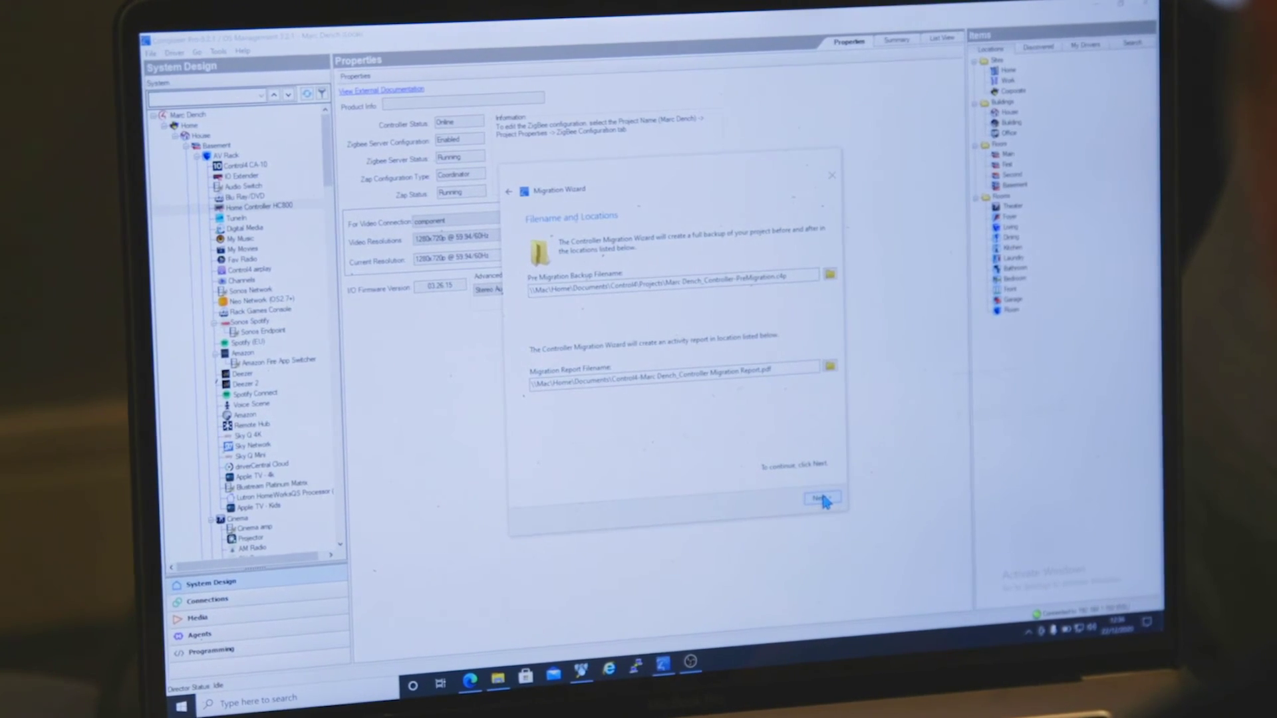
{"action": "left_click", "coordinate": [823, 500]}
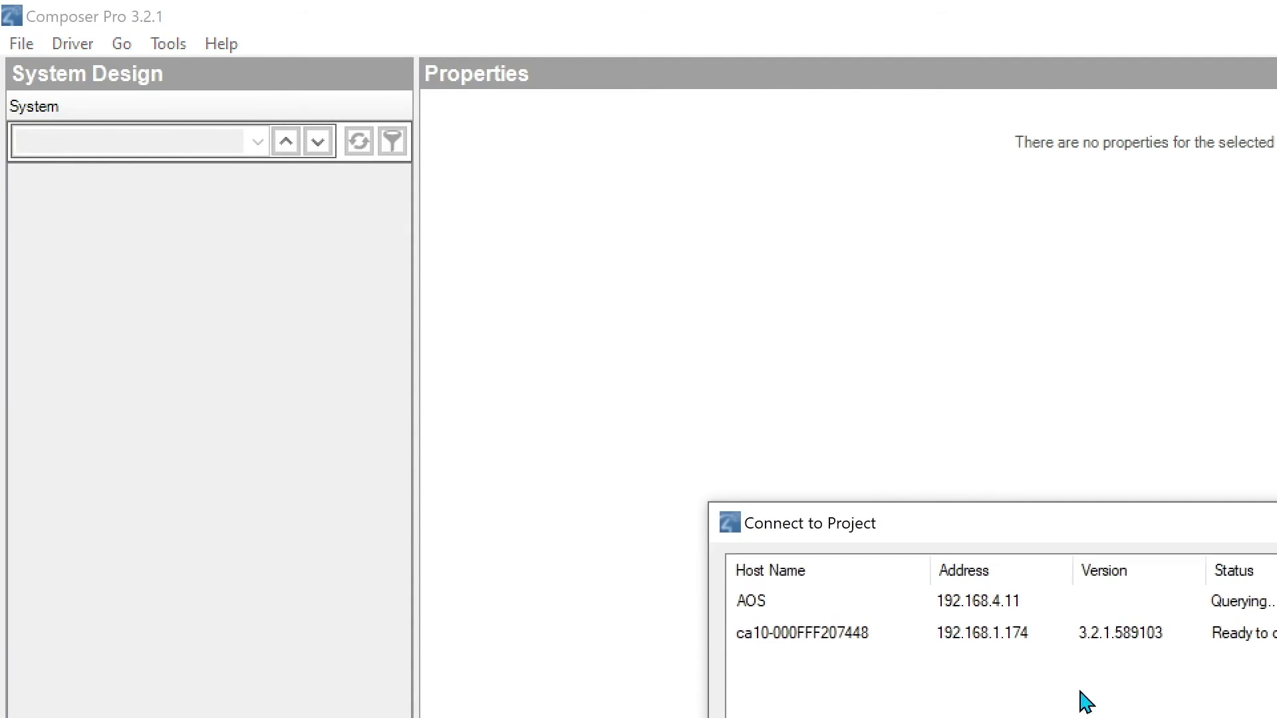
Step: Connect to the ca10 project and move the migration progress window aside while it finishes
{"action": "left_click", "coordinate": [1067, 632]}
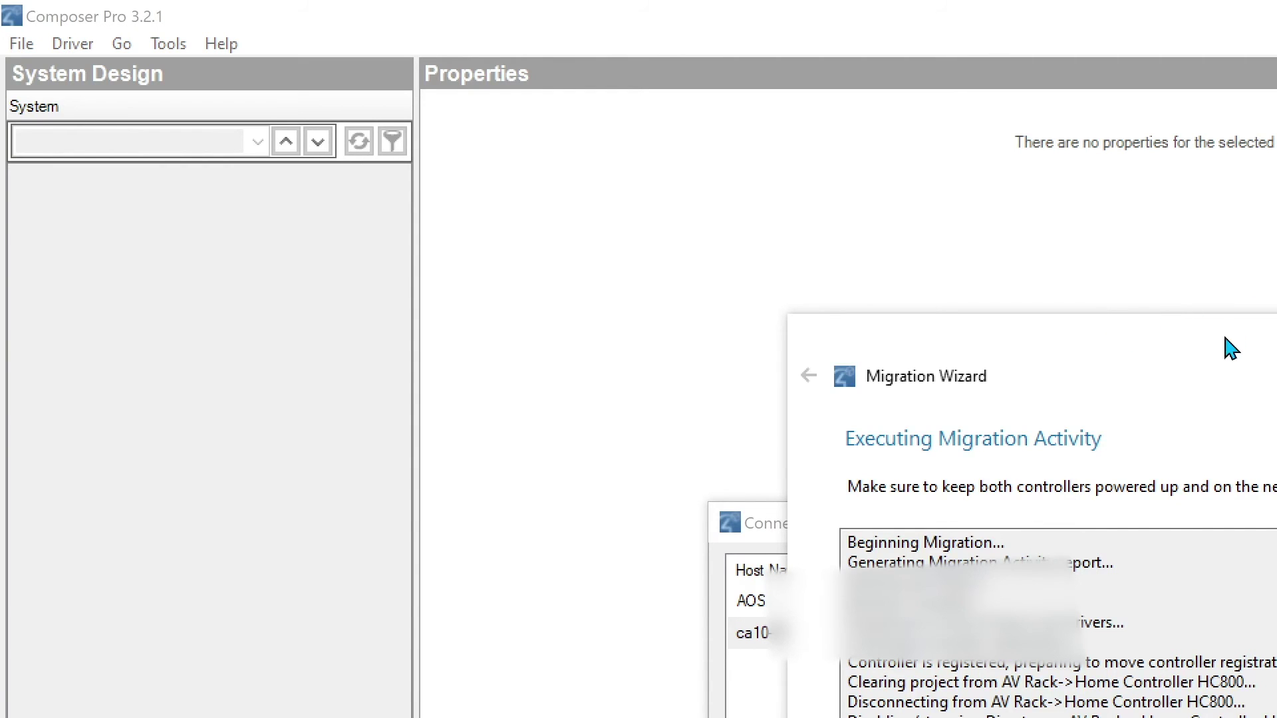
{"action": "left_click_drag", "start_coordinate": [1229, 350], "coordinate": [1276, 362]}
{"action": "left_click_drag", "start_coordinate": [933, 531], "coordinate": [396, 491]}
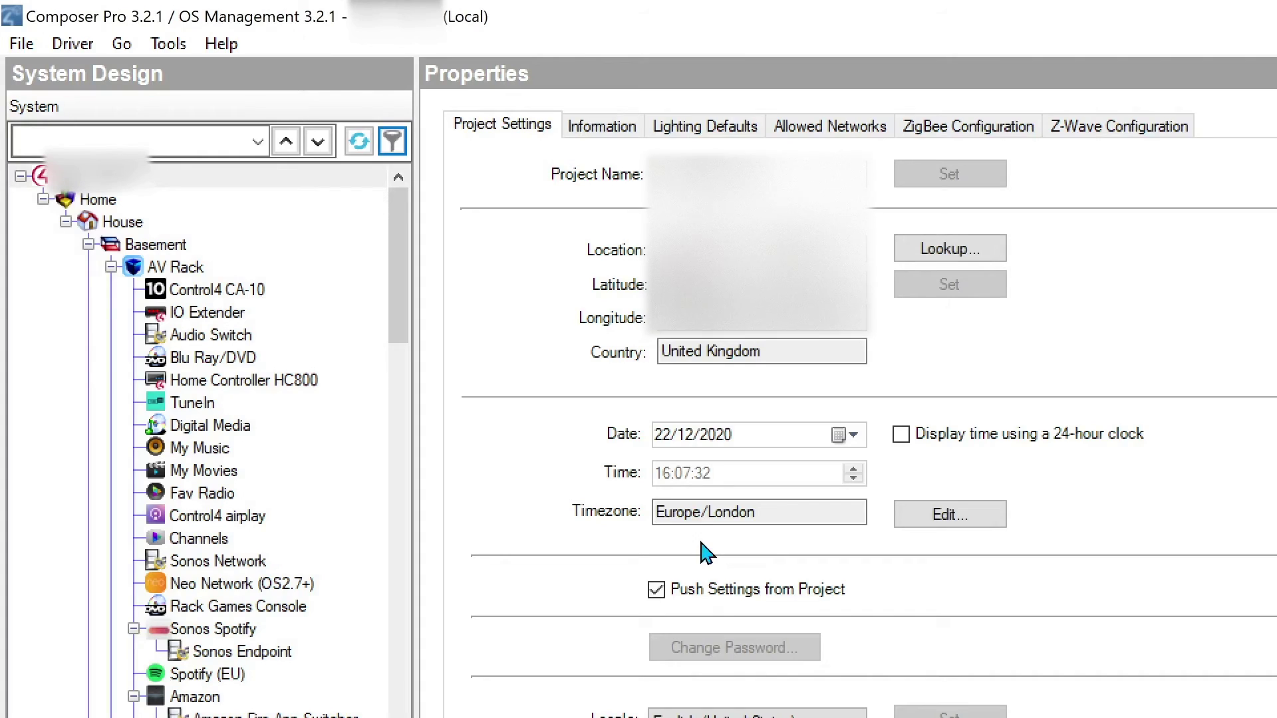
Step: Select the Control4 CA-10 and review its Ethernet 1 down and up log events
{"action": "left_click", "coordinate": [300, 379]}
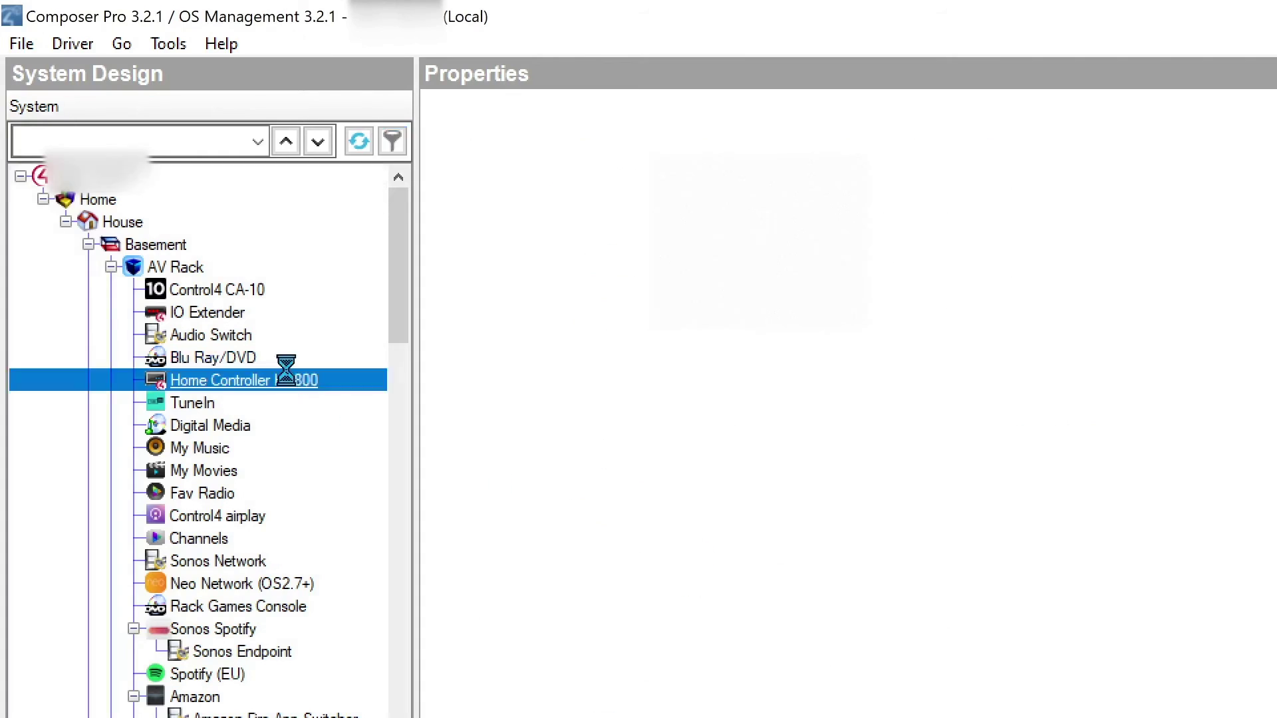
{"action": "left_click", "coordinate": [240, 301]}
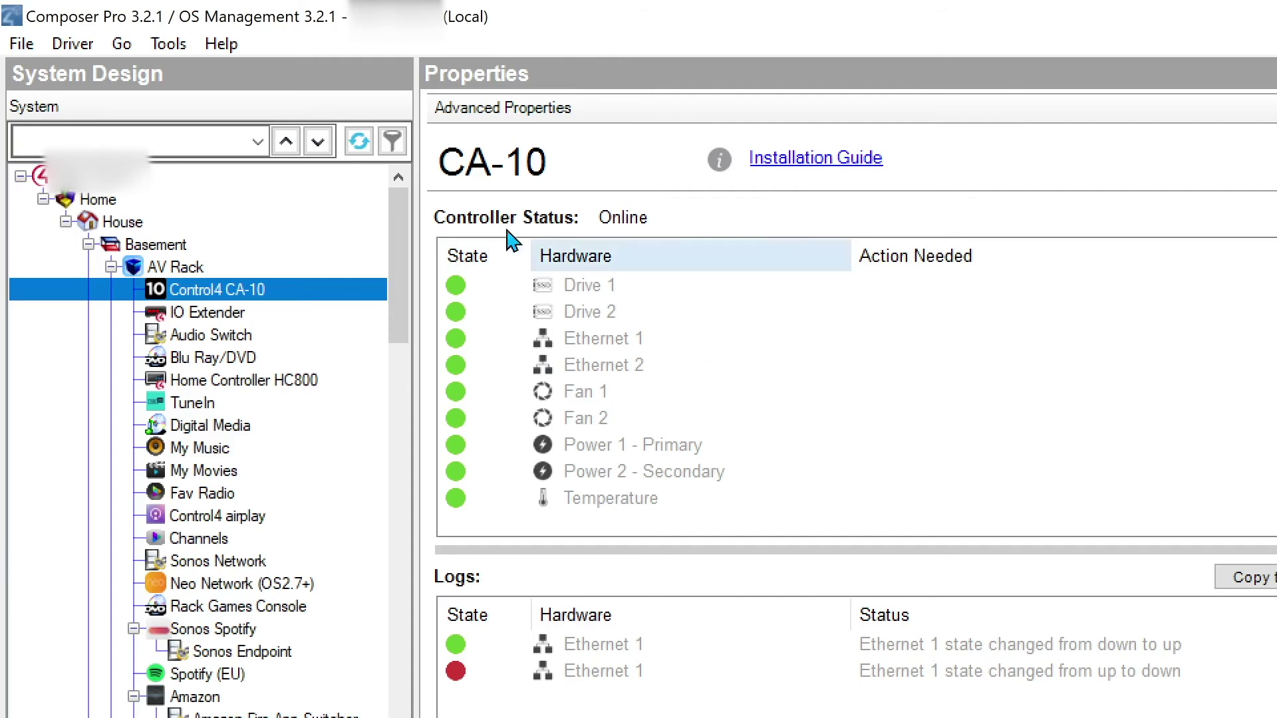
{"action": "left_click", "coordinate": [584, 673]}
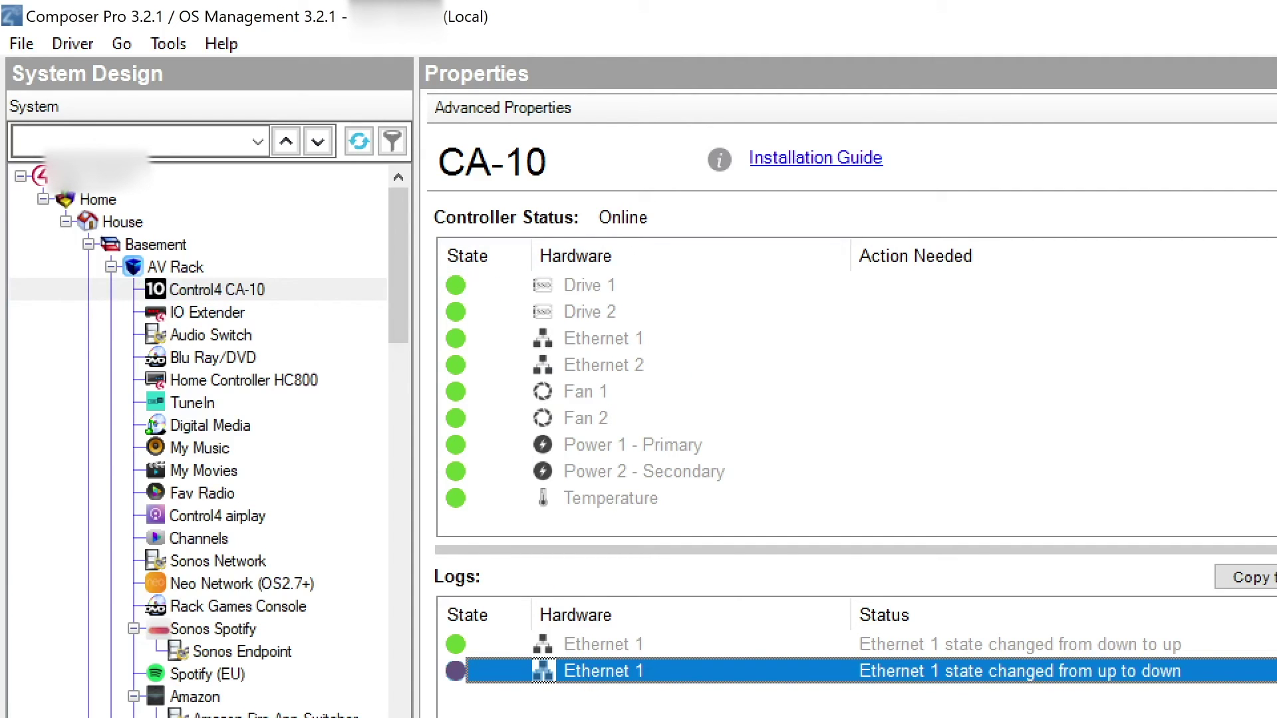
{"action": "left_click", "coordinate": [596, 644]}
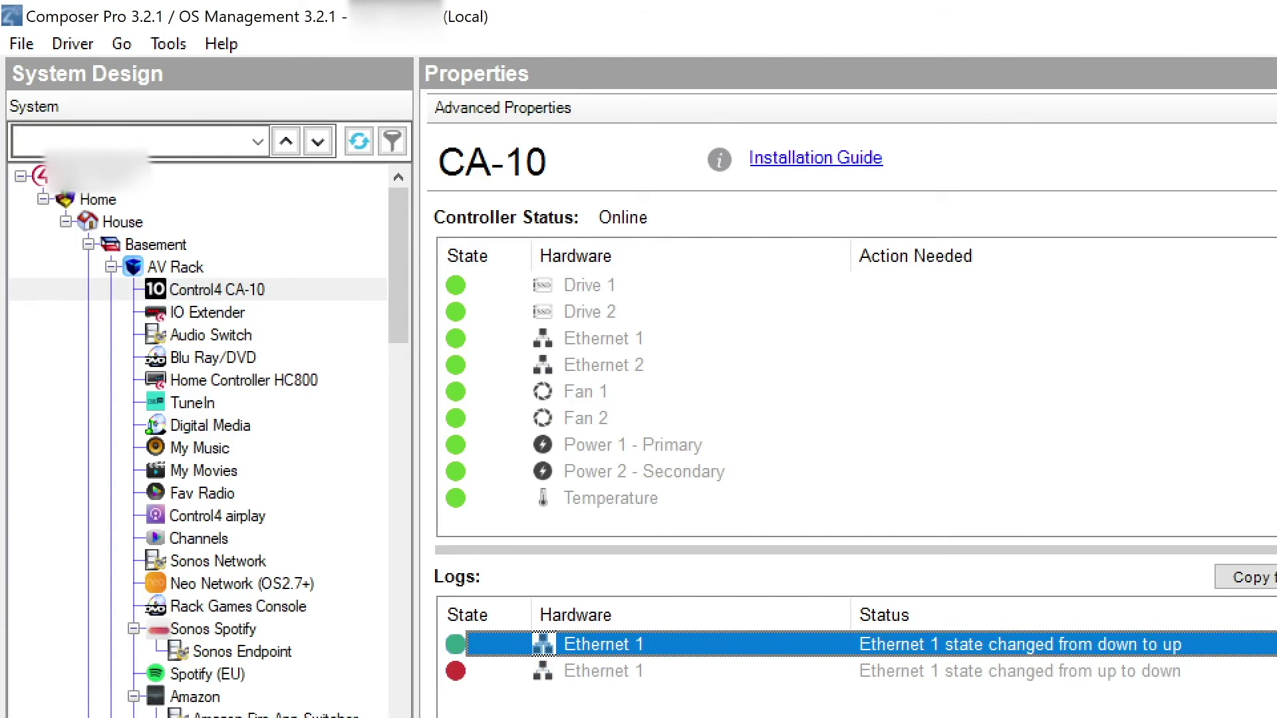
{"action": "left_click", "coordinate": [596, 644], "text": "ctrl"}
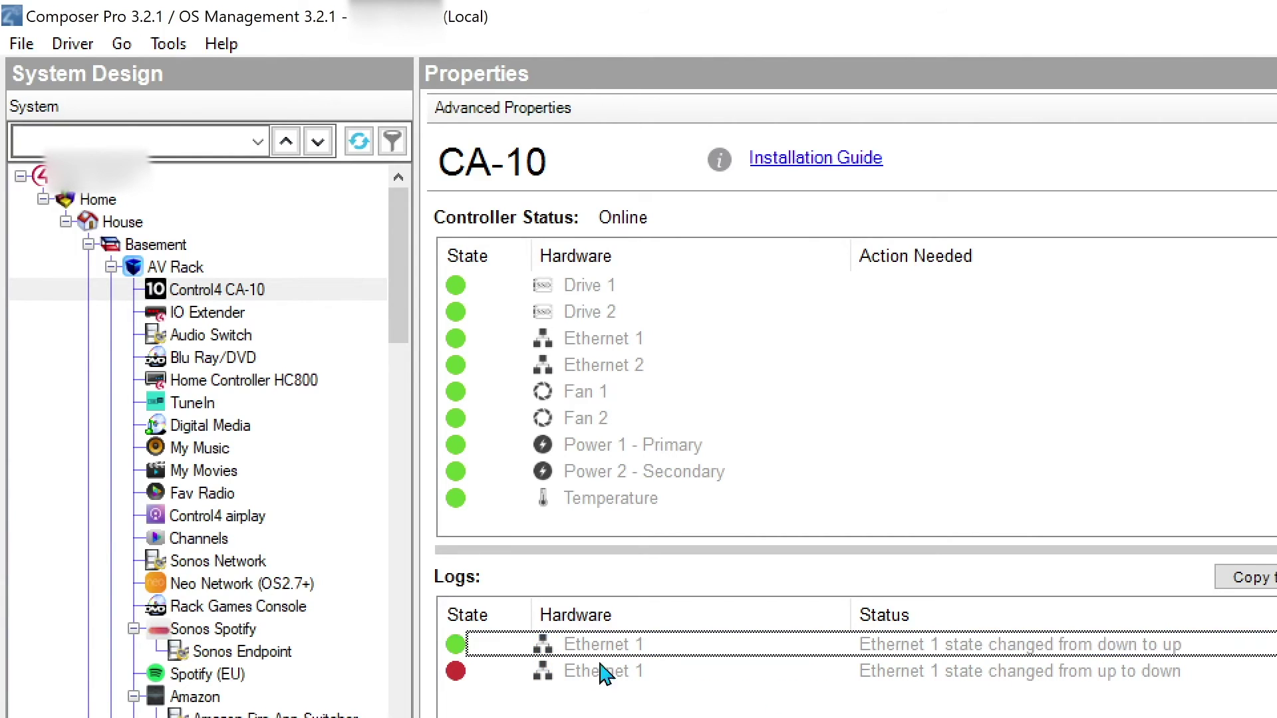
{"action": "left_click", "coordinate": [500, 677]}
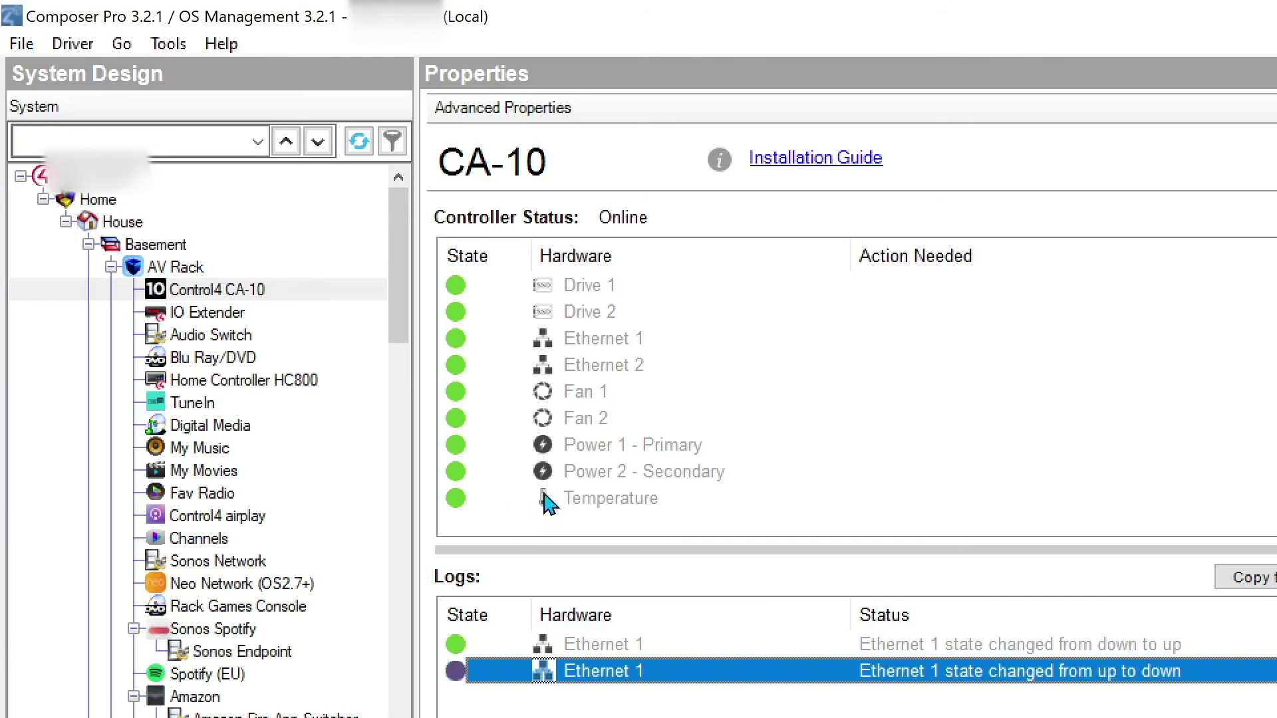
Step: Inspect the CA-10's Fan 1, Fan 2 and Ethernet 2 hardware states
{"action": "left_click", "coordinate": [580, 421]}
{"action": "left_click", "coordinate": [552, 392]}
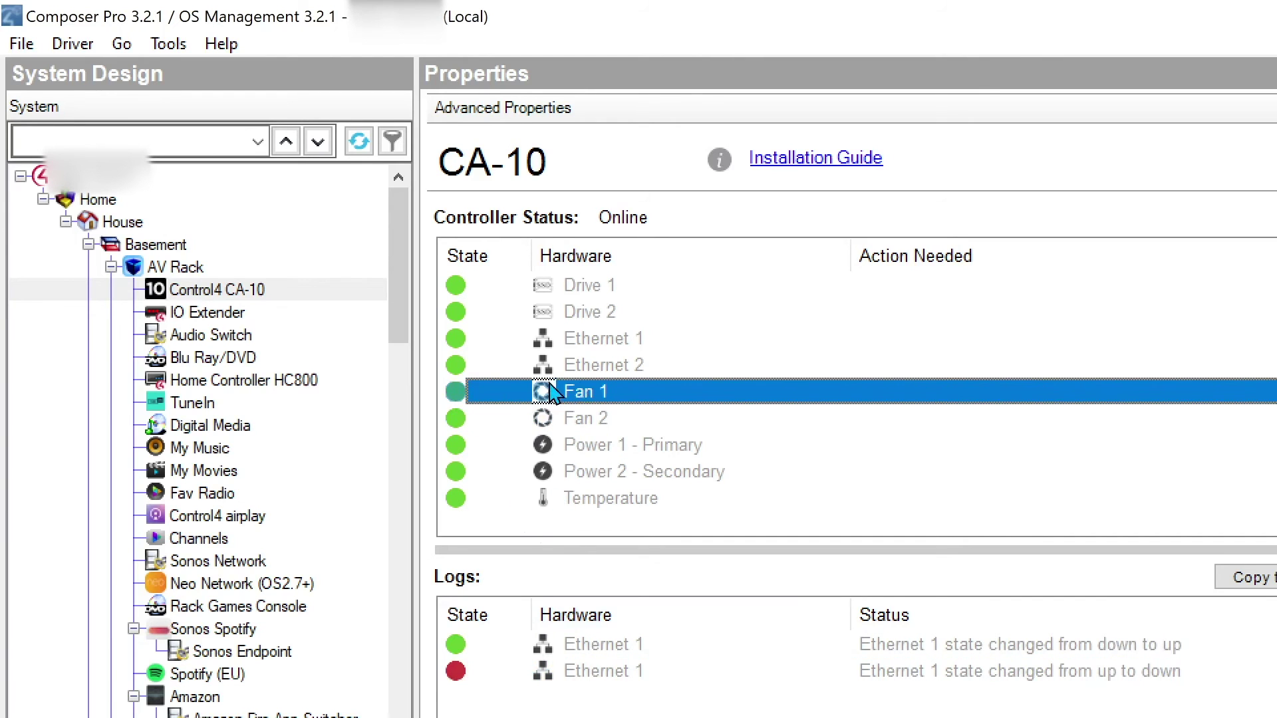
{"action": "left_click", "coordinate": [633, 367]}
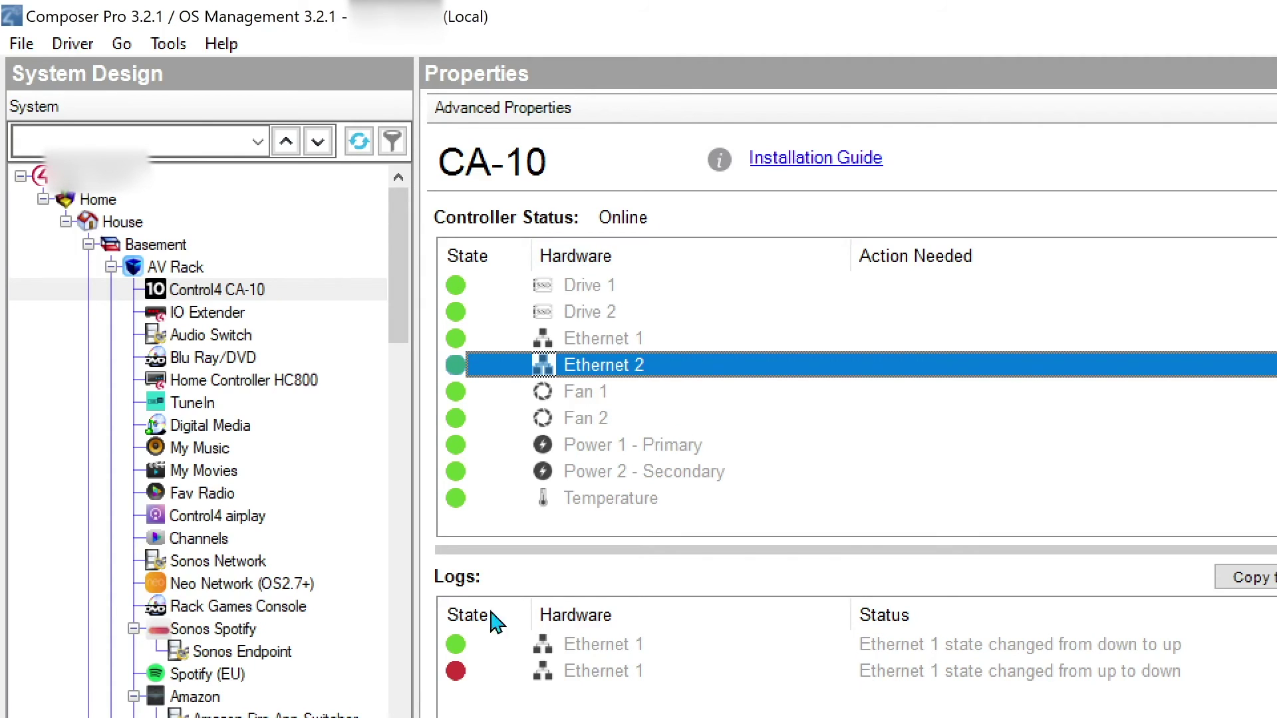
{"action": "left_click", "coordinate": [599, 671]}
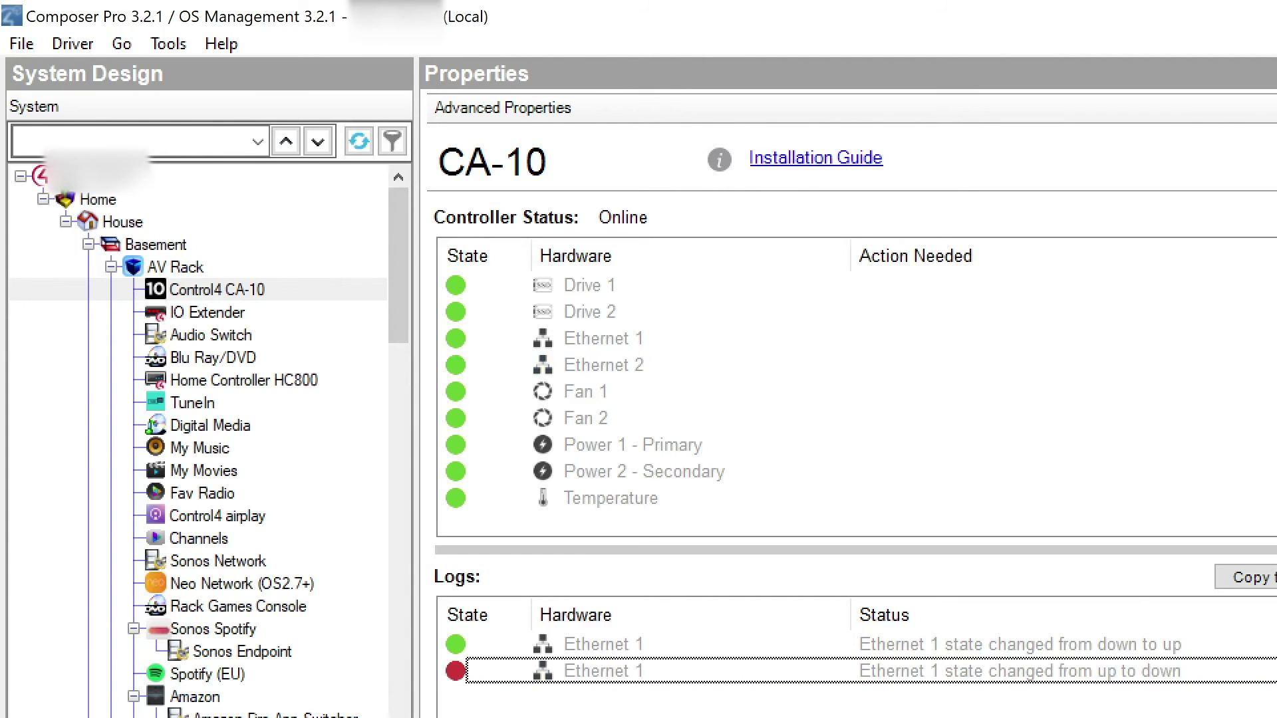
{"action": "mouse_move", "coordinate": [399, 266]}
{"action": "left_mouse_down"}
{"action": "mouse_move", "coordinate": [398, 525]}
{"action": "mouse_move", "coordinate": [398, 267]}
{"action": "left_mouse_up"}
Step: Review the Zigbee Network list, including ZigBee Extender 3 and the Playroom, Master Bedroom and 2nd Floor Hall remotes
{"action": "key", "text": "F3"}
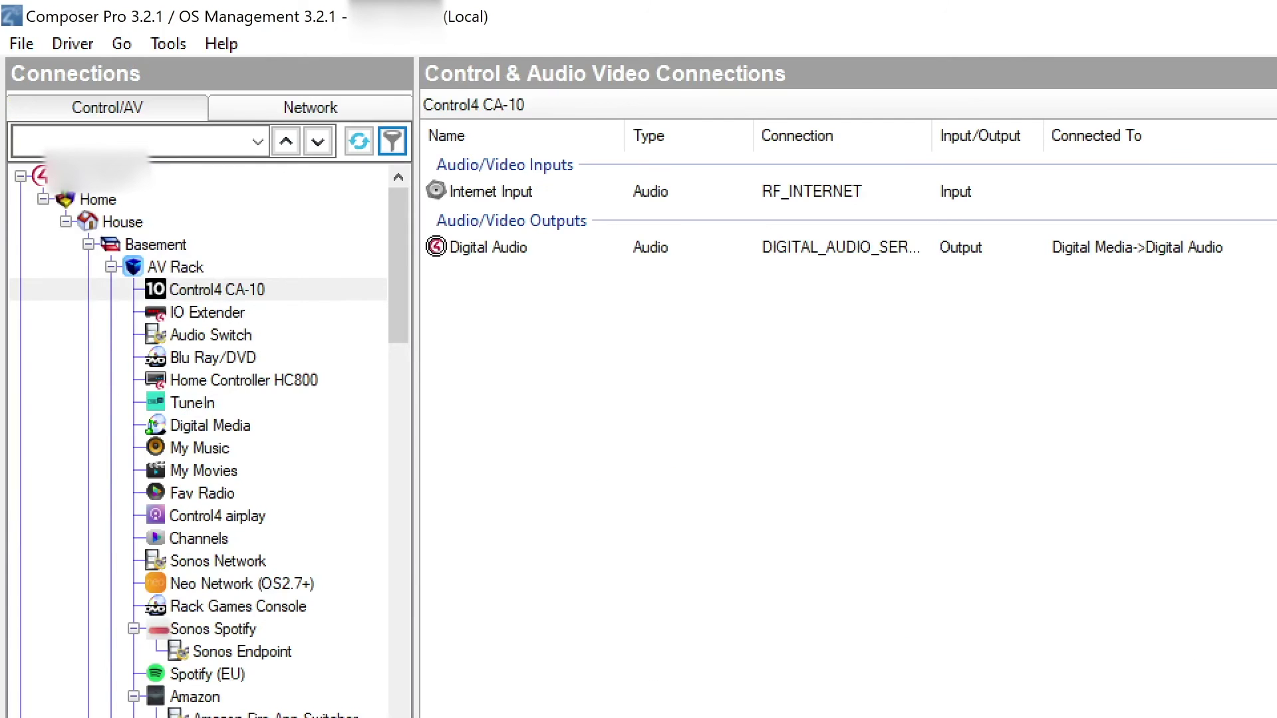
{"action": "left_click", "coordinate": [303, 110]}
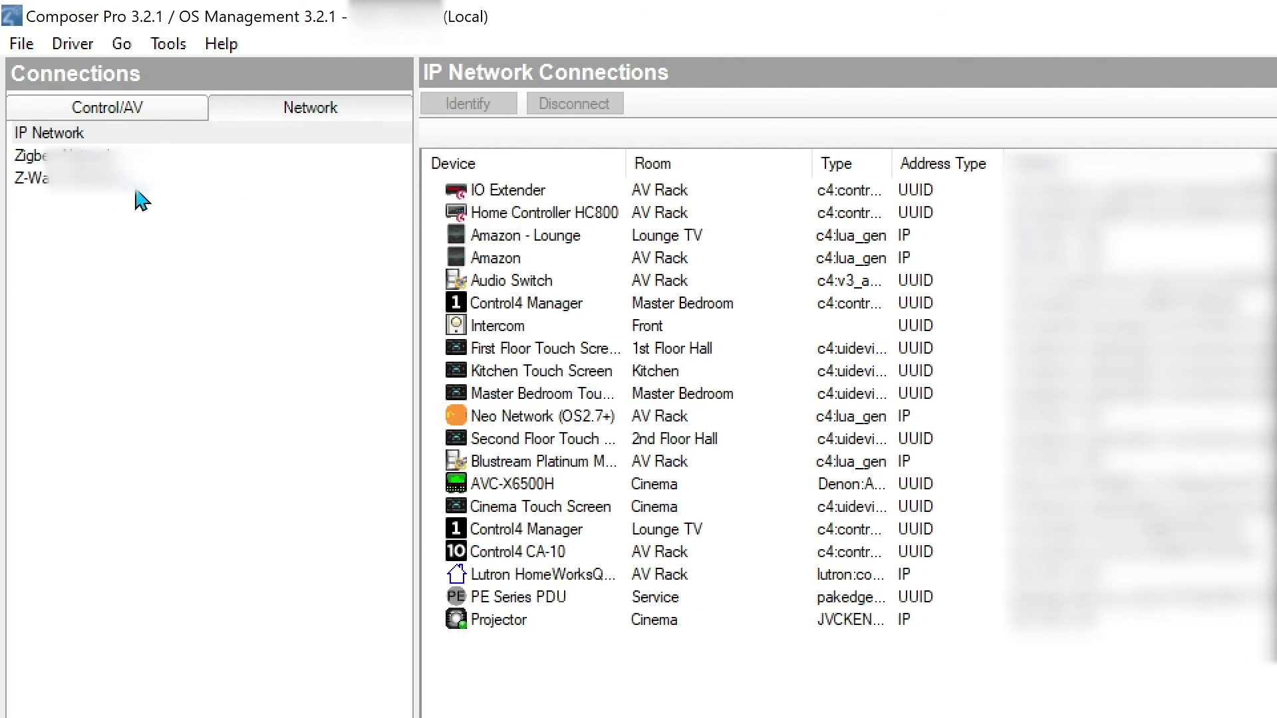
{"action": "left_click", "coordinate": [124, 155]}
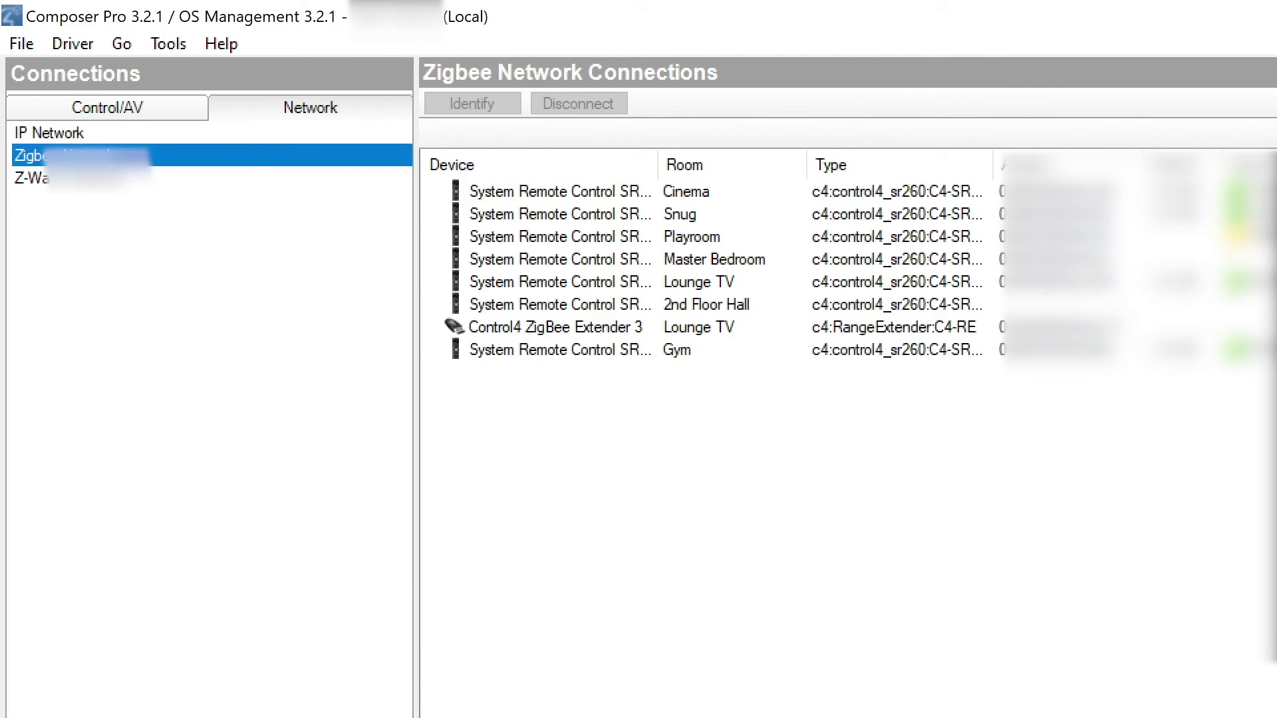
{"action": "left_click", "coordinate": [1044, 306]}
{"action": "left_click", "coordinate": [935, 332]}
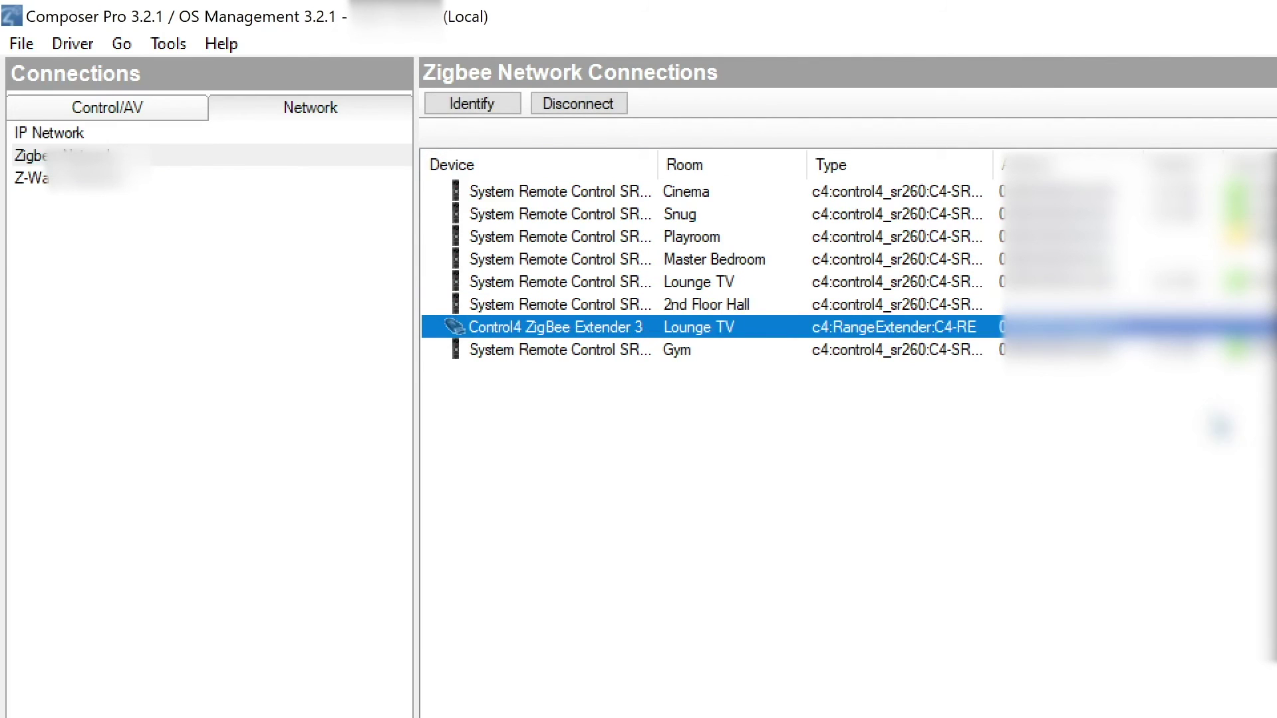
{"action": "left_click", "coordinate": [1267, 239]}
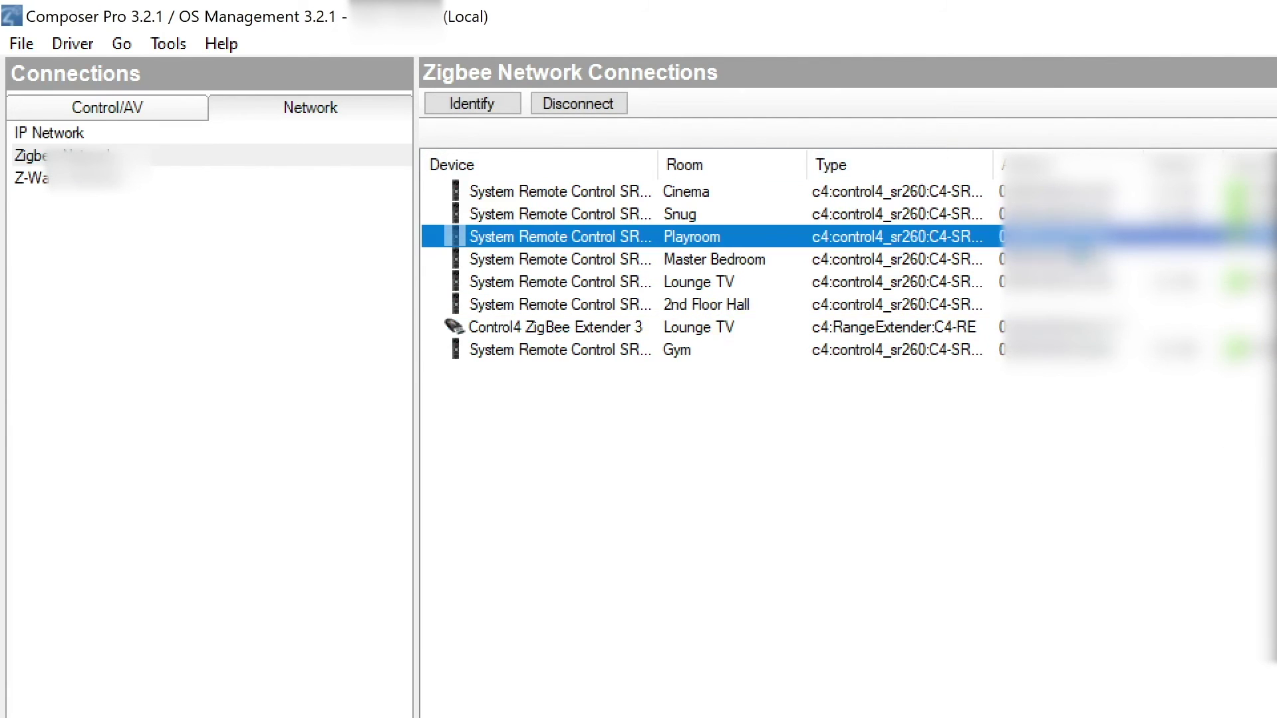
{"action": "left_click", "coordinate": [1267, 260]}
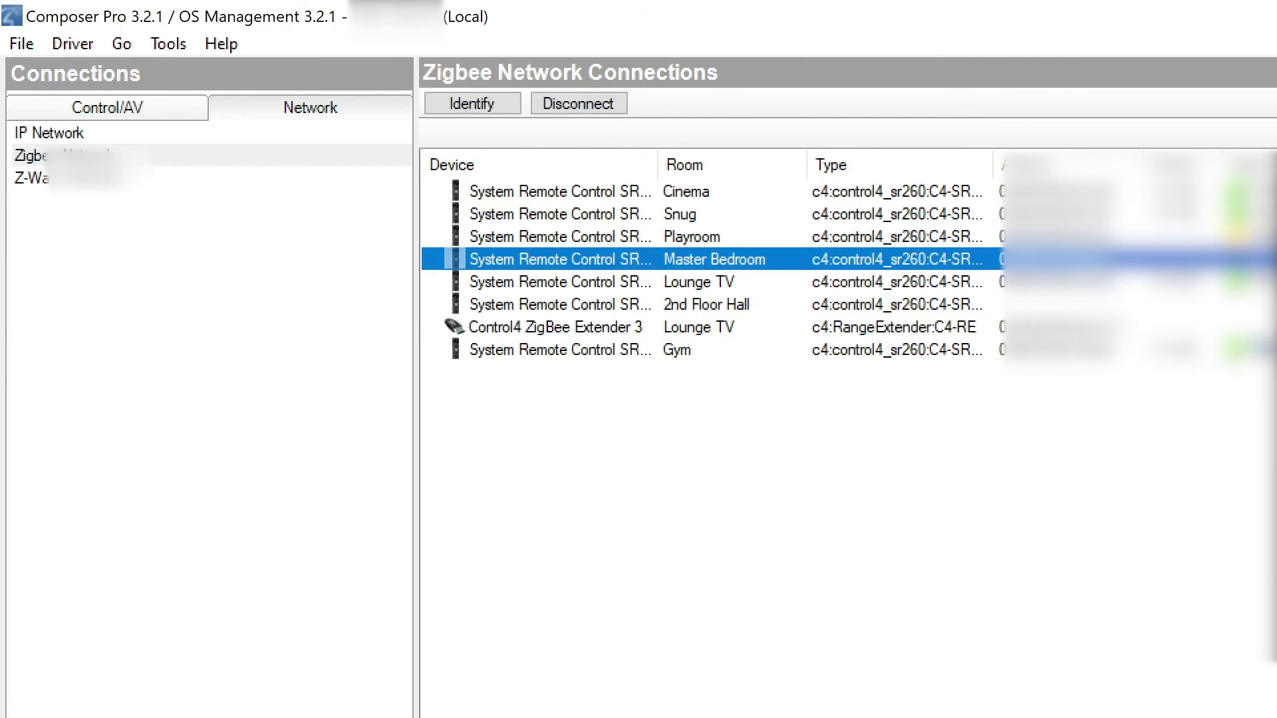
{"action": "left_click", "coordinate": [1241, 306]}
{"action": "left_click", "coordinate": [1083, 662]}
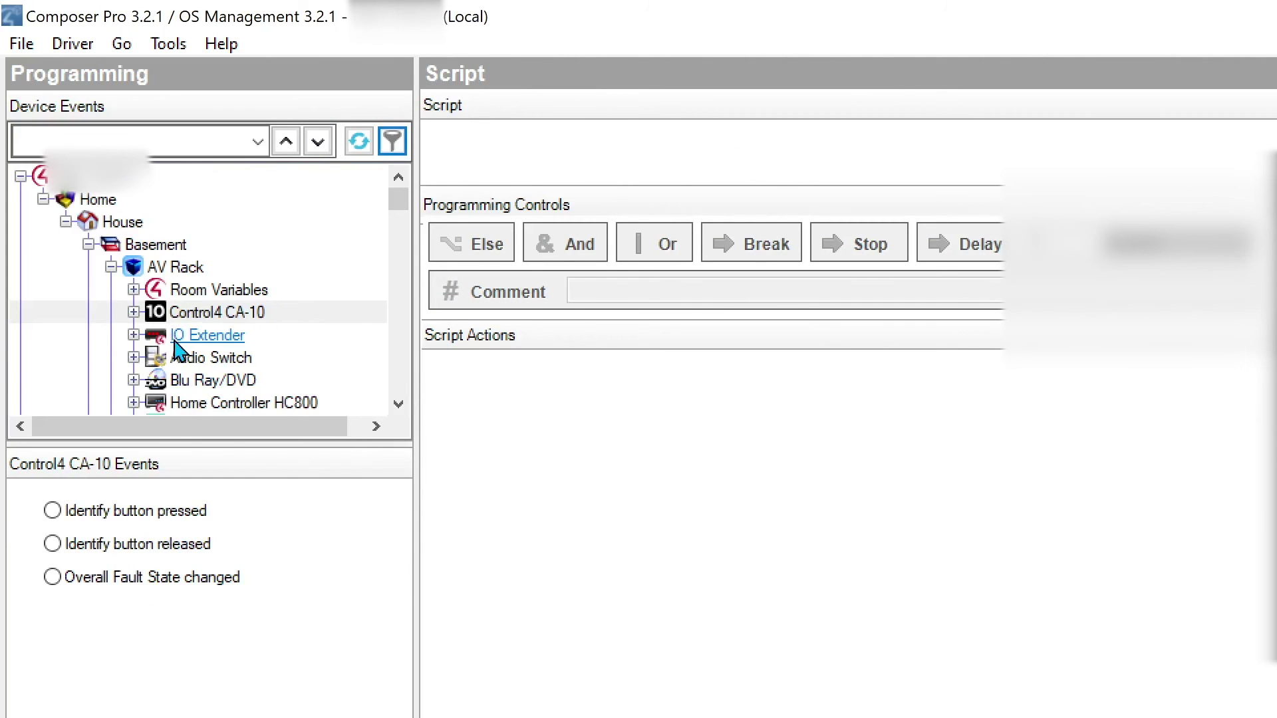
Step: Expand the Control4 CA-10 in Device Events to list its Device Variables
{"action": "left_click", "coordinate": [399, 403]}
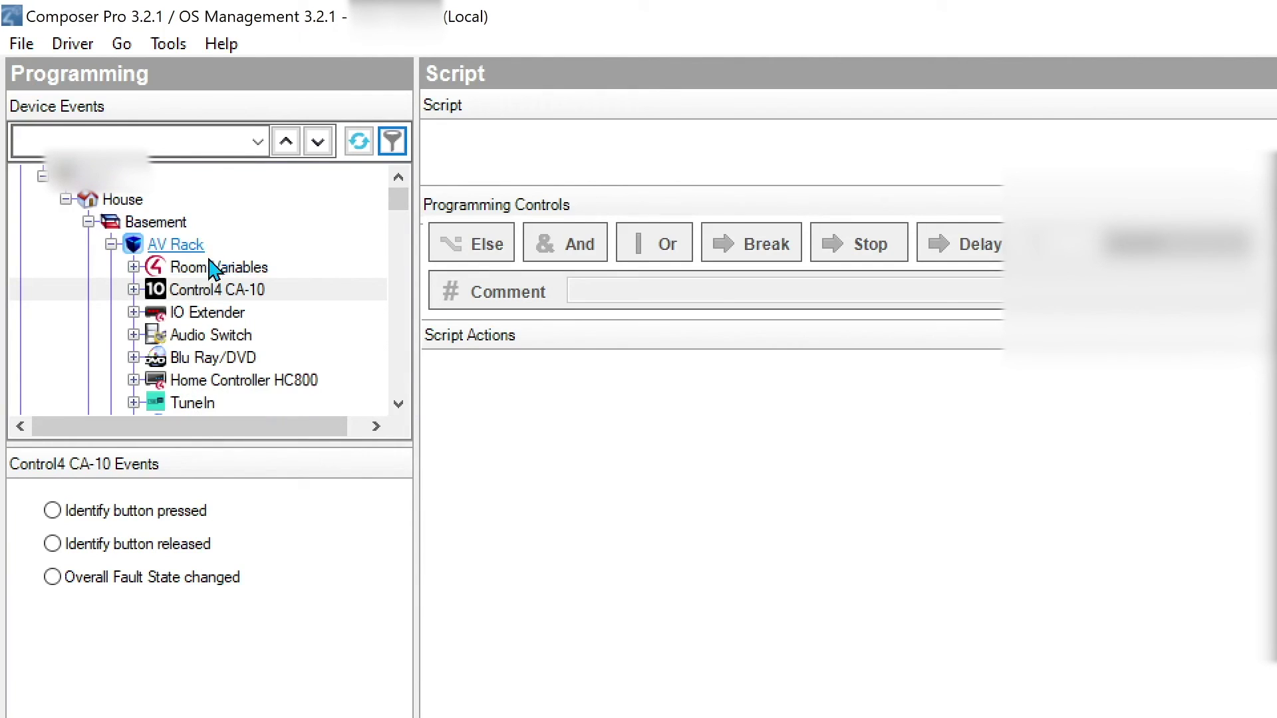
{"action": "double_click", "coordinate": [220, 290]}
{"action": "left_click", "coordinate": [238, 336]}
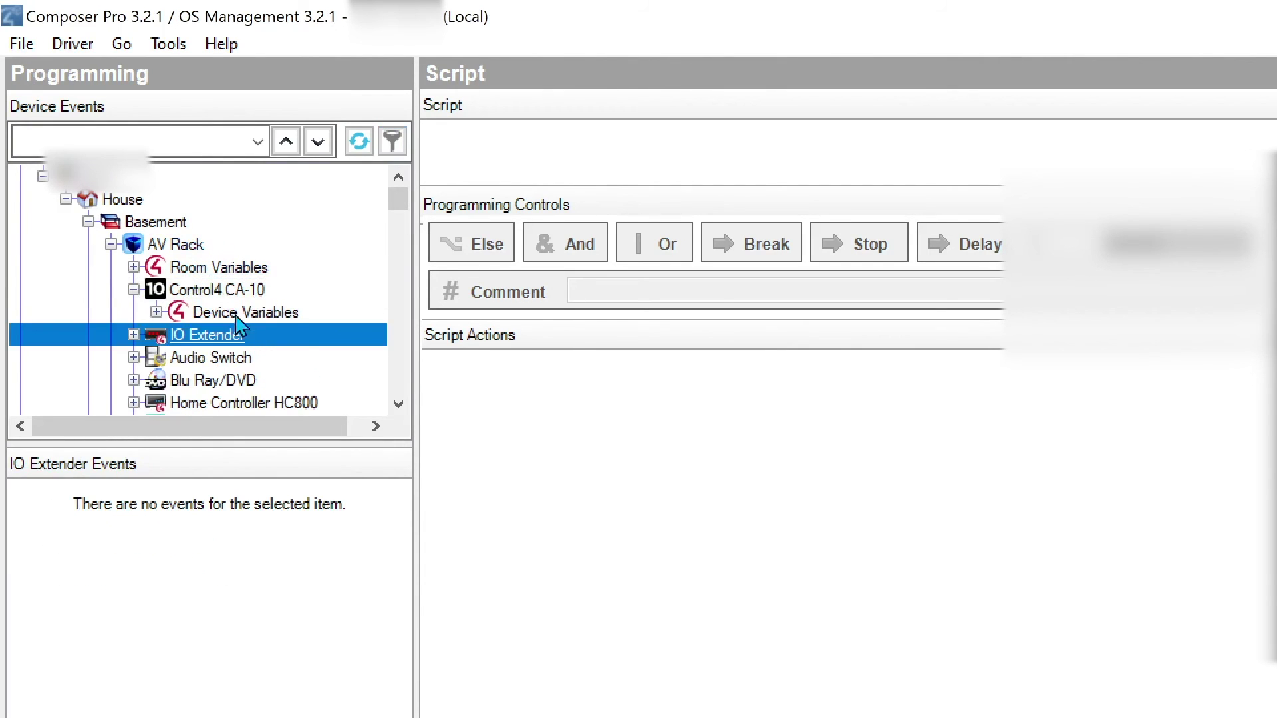
{"action": "left_click", "coordinate": [212, 313]}
{"action": "left_click", "coordinate": [157, 312]}
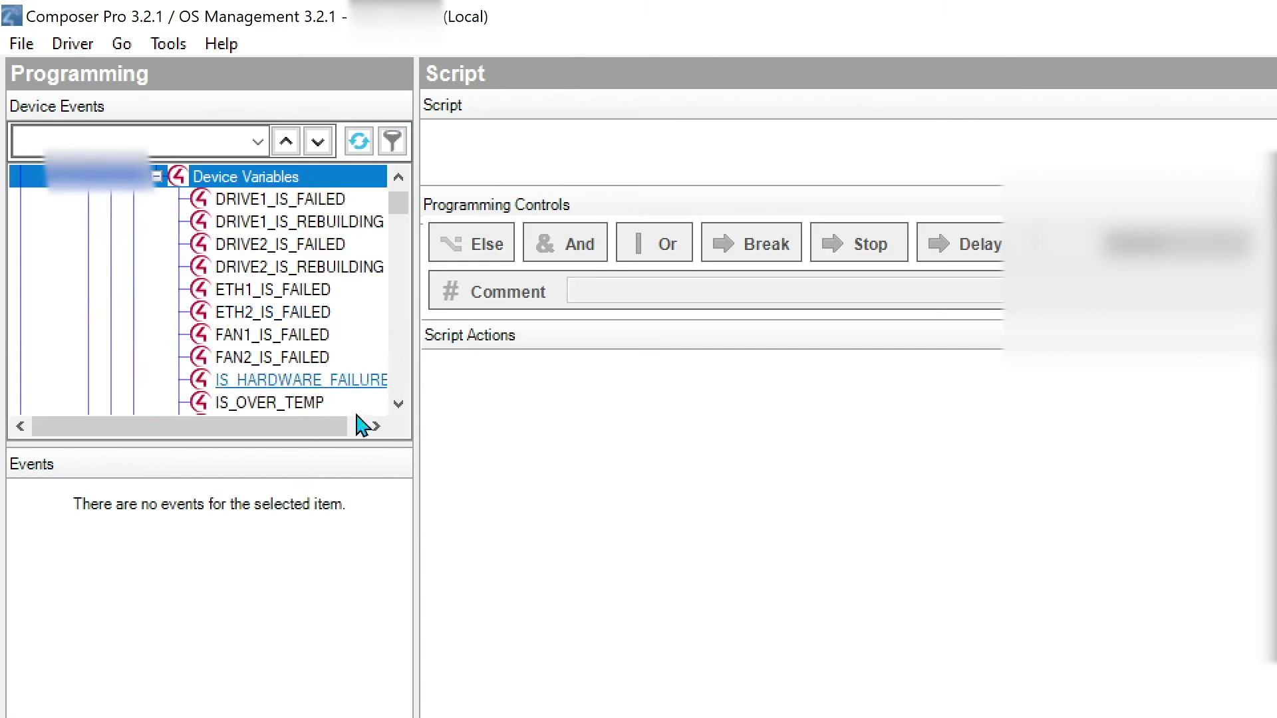
Step: Select PSU_PRIMARY_IS_FAILED to start its 'changes' event script
{"action": "scroll", "coordinate": [336, 345], "scroll_direction": "down", "scroll_amount": 1}
{"action": "scroll", "coordinate": [336, 344], "scroll_direction": "down", "scroll_amount": 1}
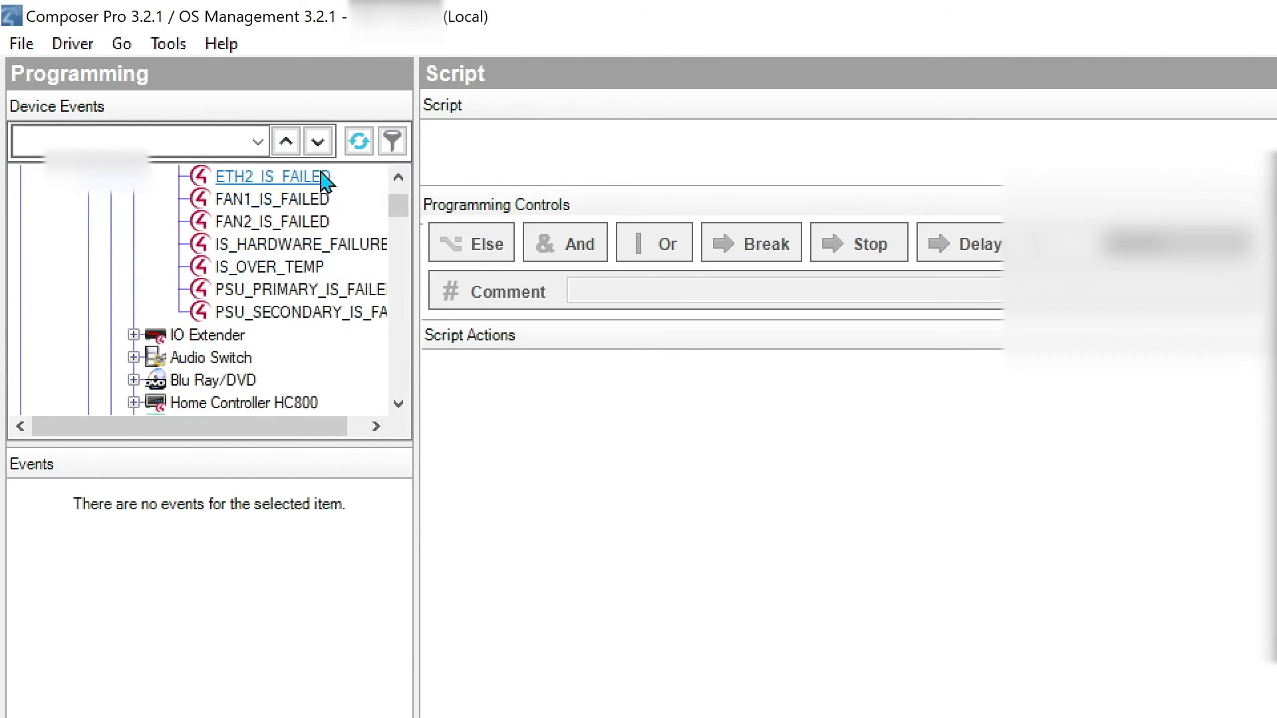
{"action": "left_click_drag", "start_coordinate": [322, 433], "coordinate": [342, 436]}
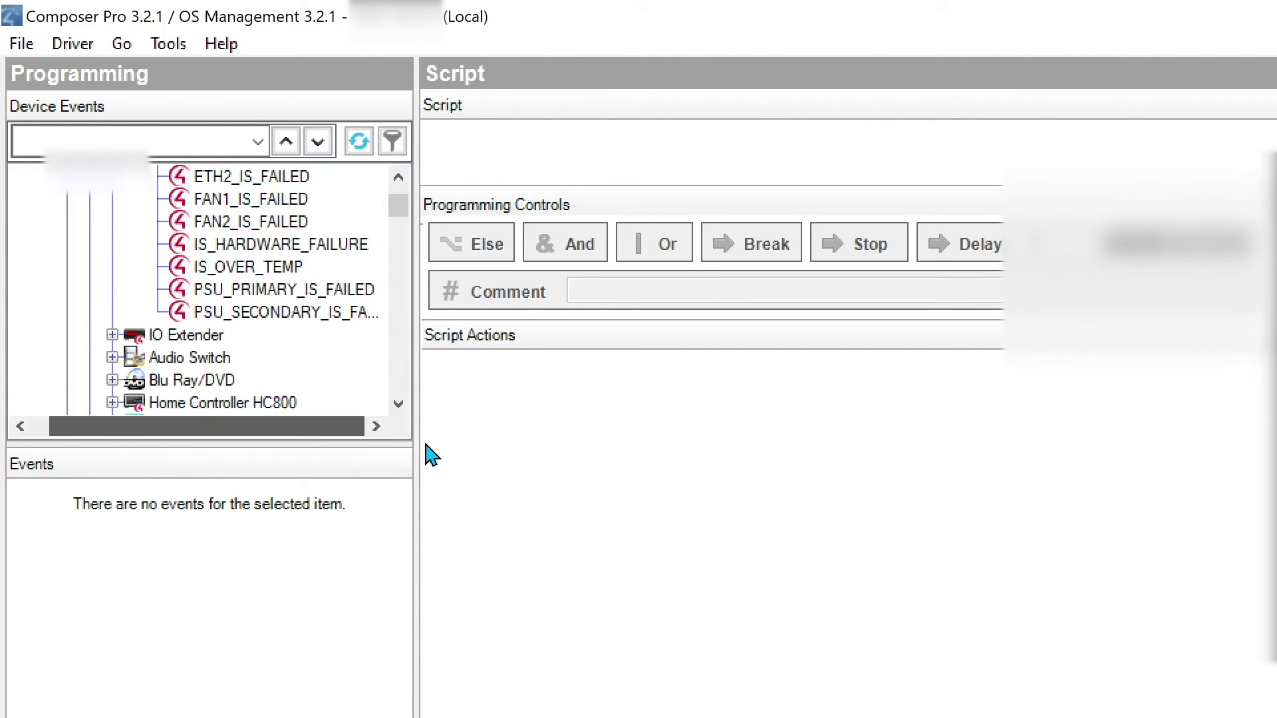
{"action": "left_click", "coordinate": [343, 314]}
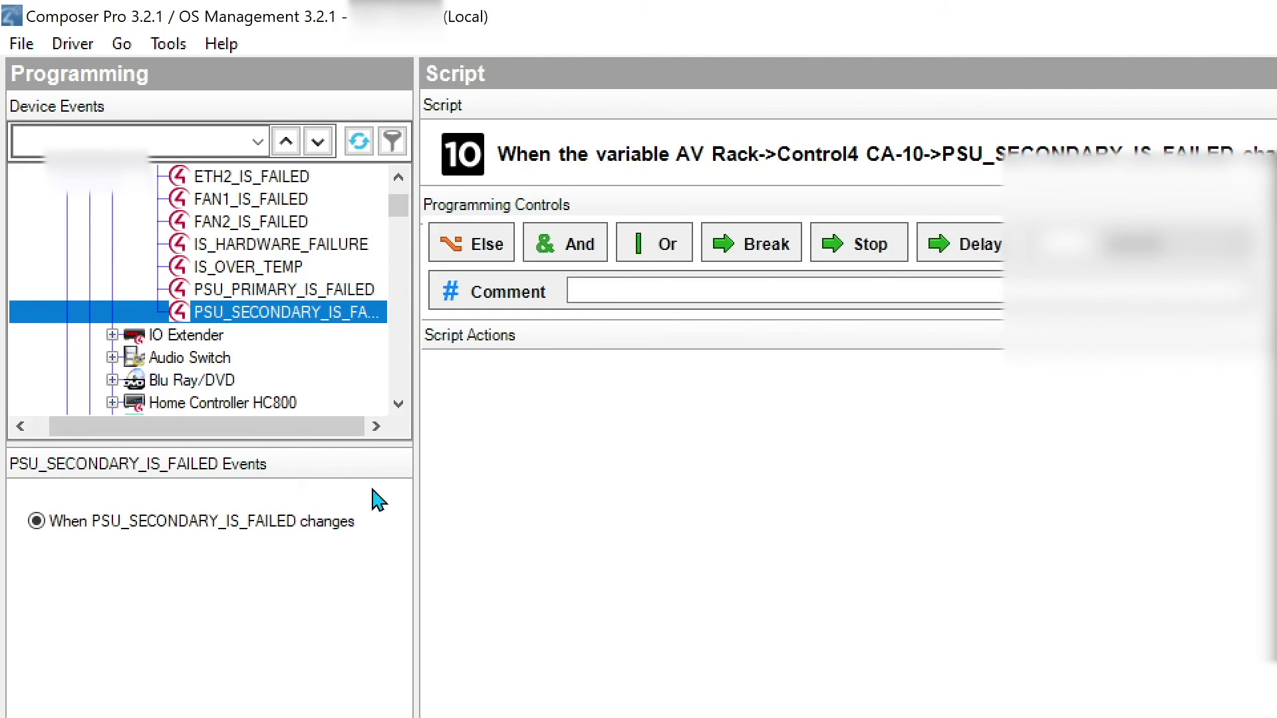
{"action": "left_click", "coordinate": [343, 291]}
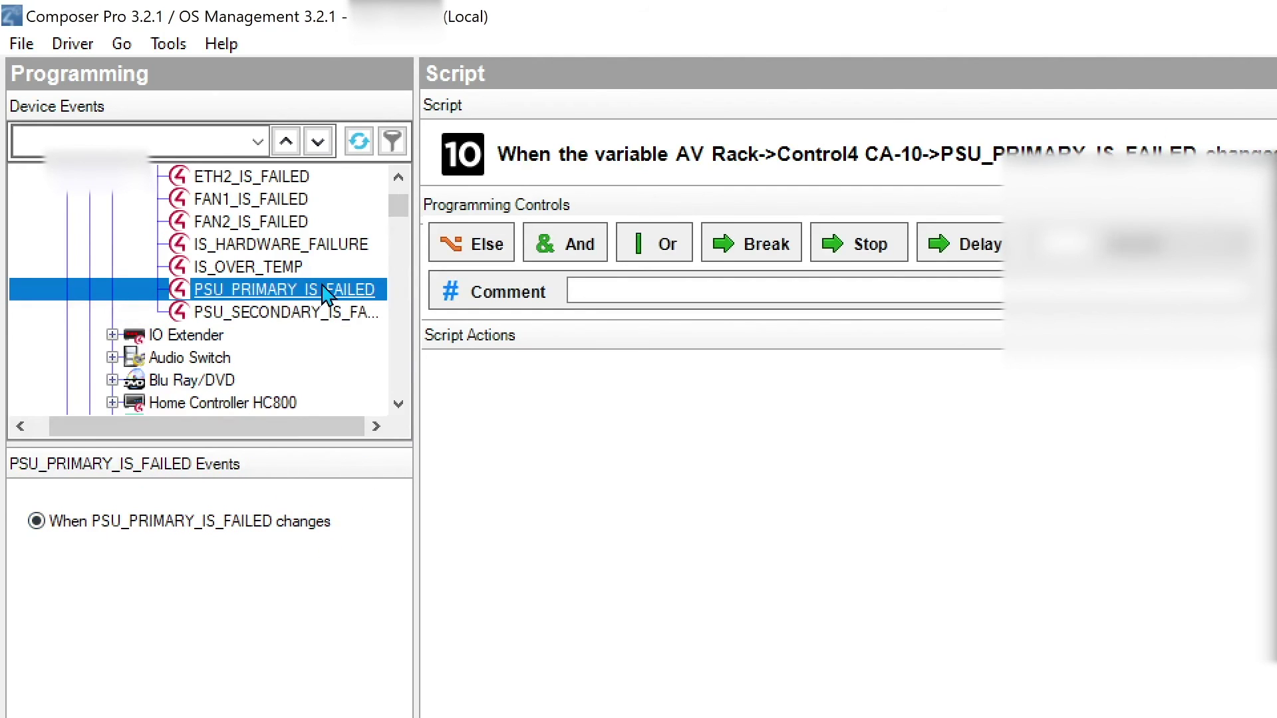
{"action": "left_click", "coordinate": [287, 313]}
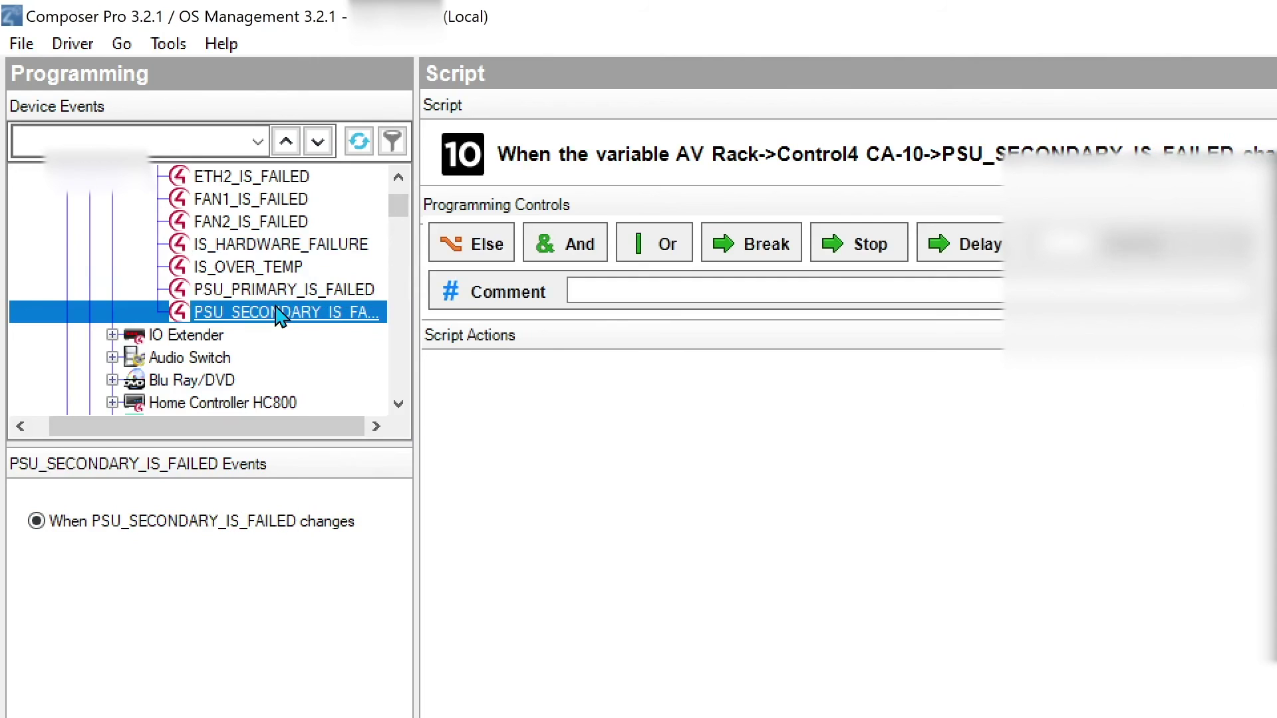
{"action": "left_click", "coordinate": [284, 291]}
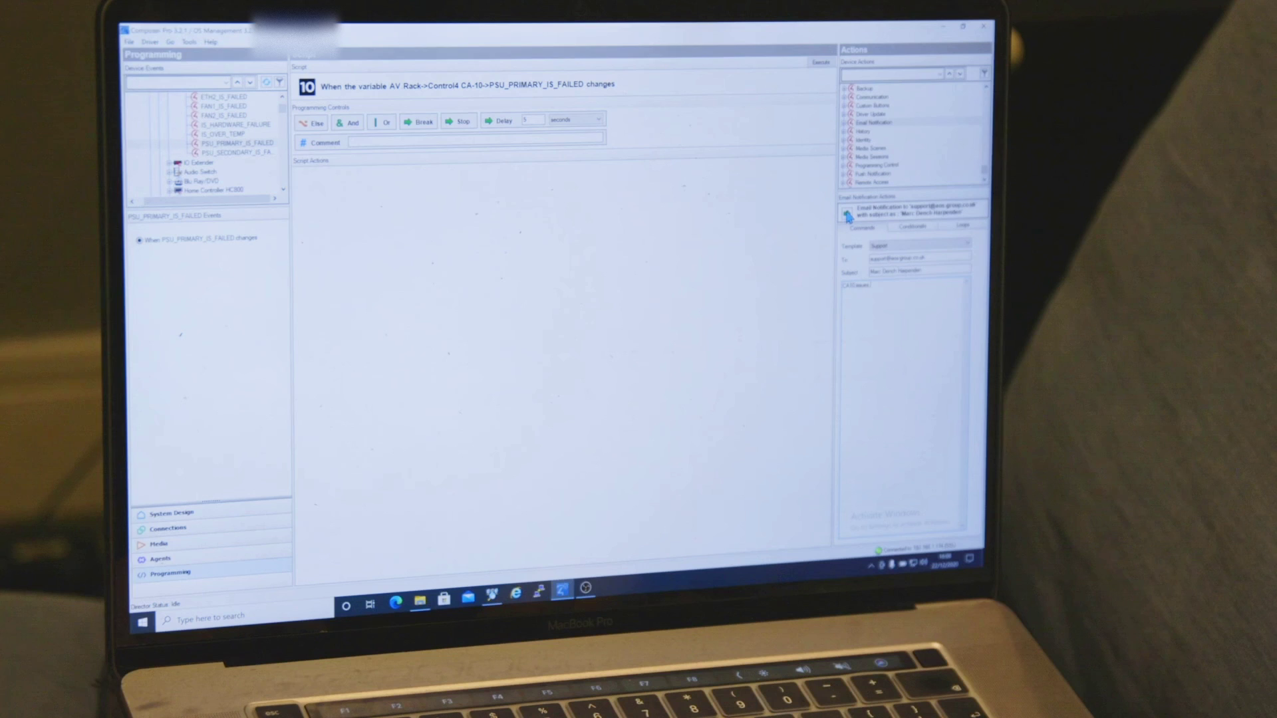
Step: Add the support Email Notification to PSU_PRIMARY, PSU_SECONDARY, IS_OVER_TEMP and IS_HARDWARE_FAILURE scripts
{"action": "left_click_drag", "start_coordinate": [849, 216], "coordinate": [499, 174]}
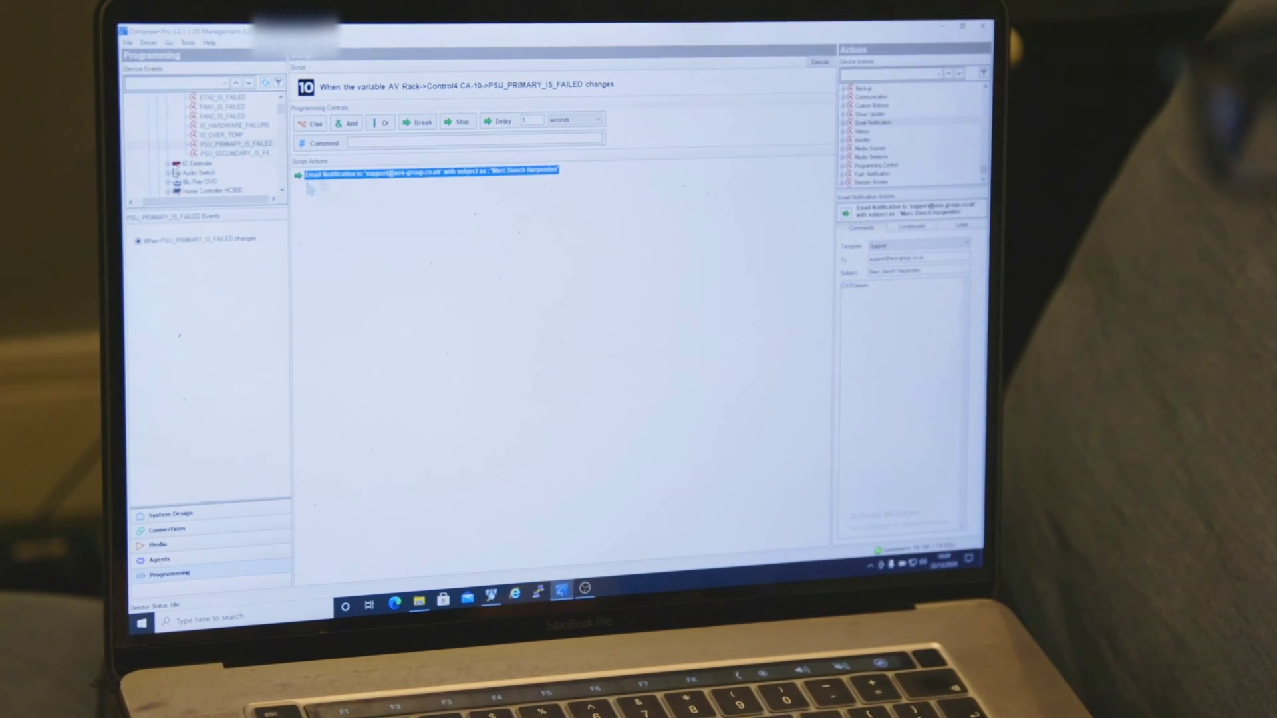
{"action": "left_click", "coordinate": [232, 153]}
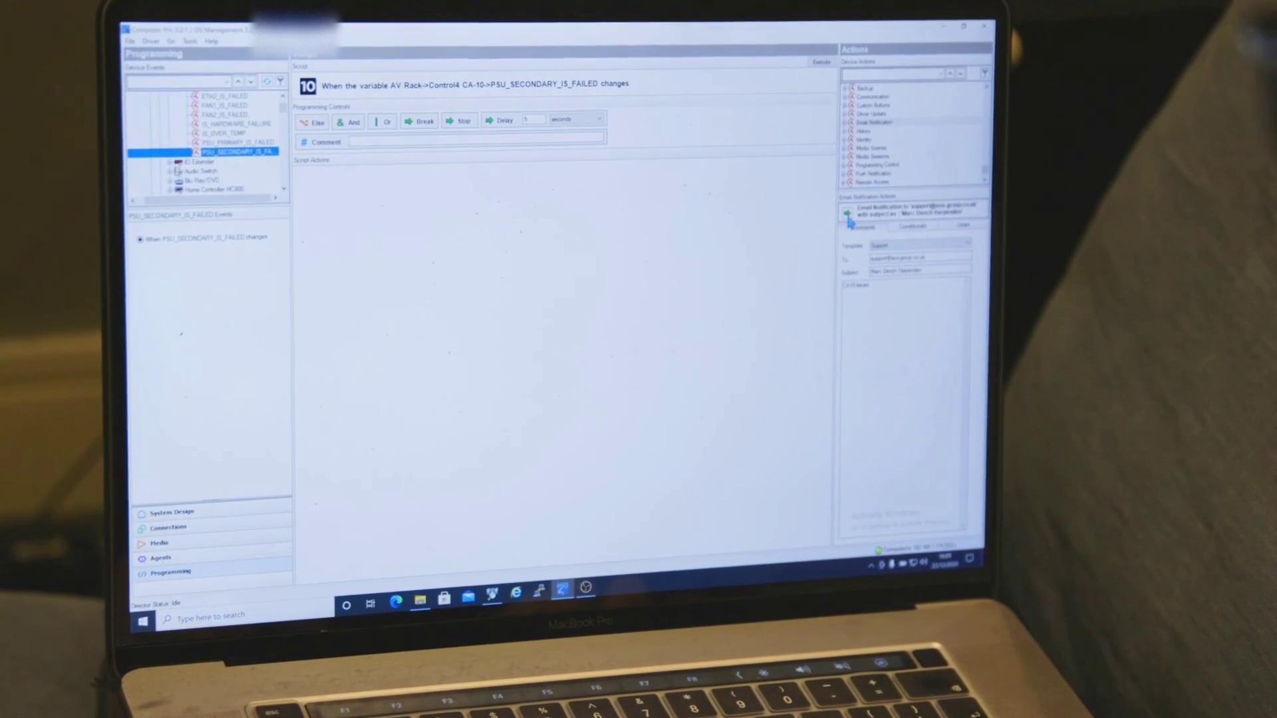
{"action": "left_click_drag", "start_coordinate": [849, 214], "coordinate": [498, 175]}
{"action": "left_click", "coordinate": [226, 134]}
{"action": "left_click_drag", "start_coordinate": [849, 214], "coordinate": [498, 174]}
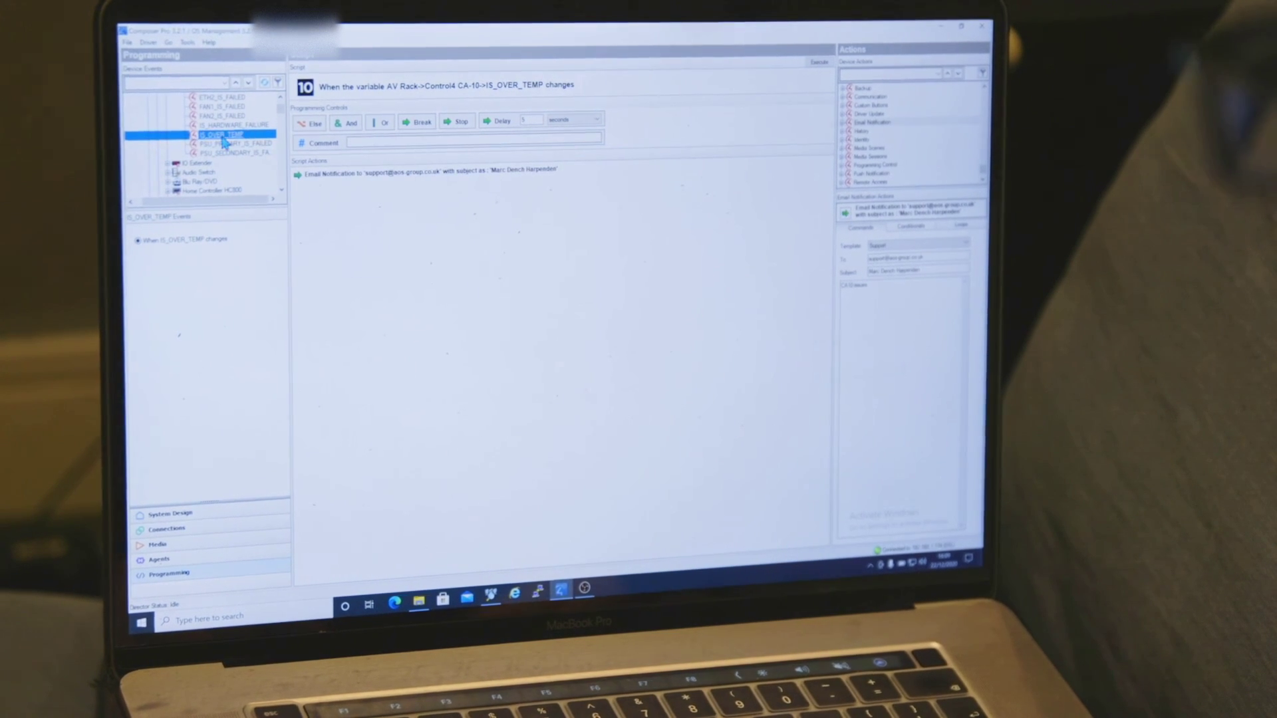
{"action": "left_click", "coordinate": [263, 126]}
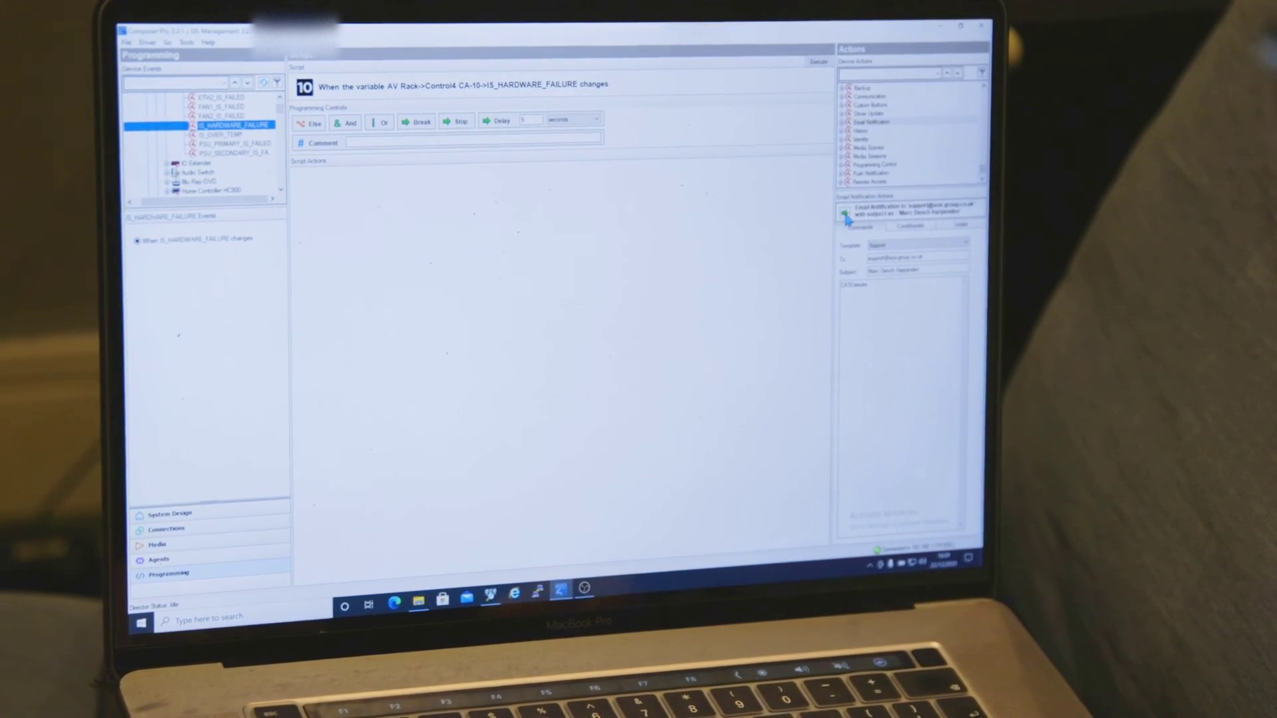
{"action": "left_click_drag", "start_coordinate": [848, 214], "coordinate": [498, 174]}
Step: Add the support Email Notification to the FAN2_IS_FAILED and FAN1_IS_FAILED scripts
{"action": "scroll", "coordinate": [280, 102], "scroll_direction": "up", "scroll_amount": 2}
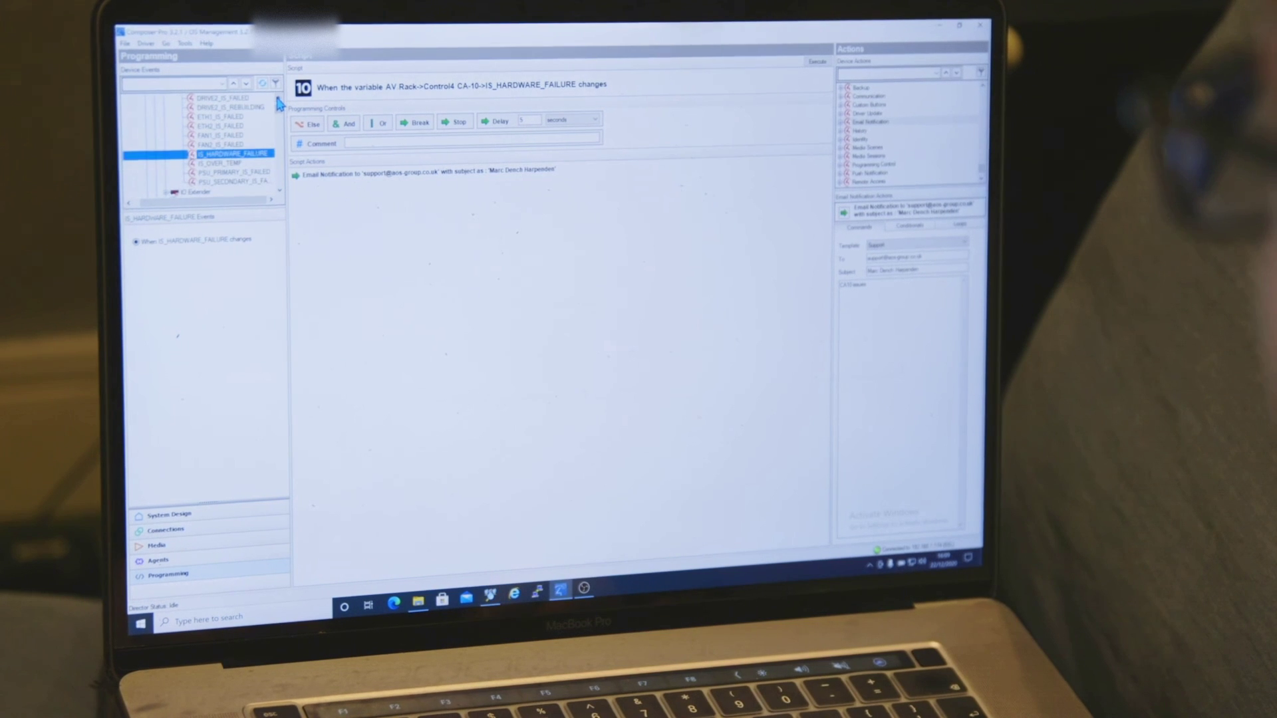
{"action": "left_click", "coordinate": [229, 164]}
{"action": "left_click", "coordinate": [248, 174]}
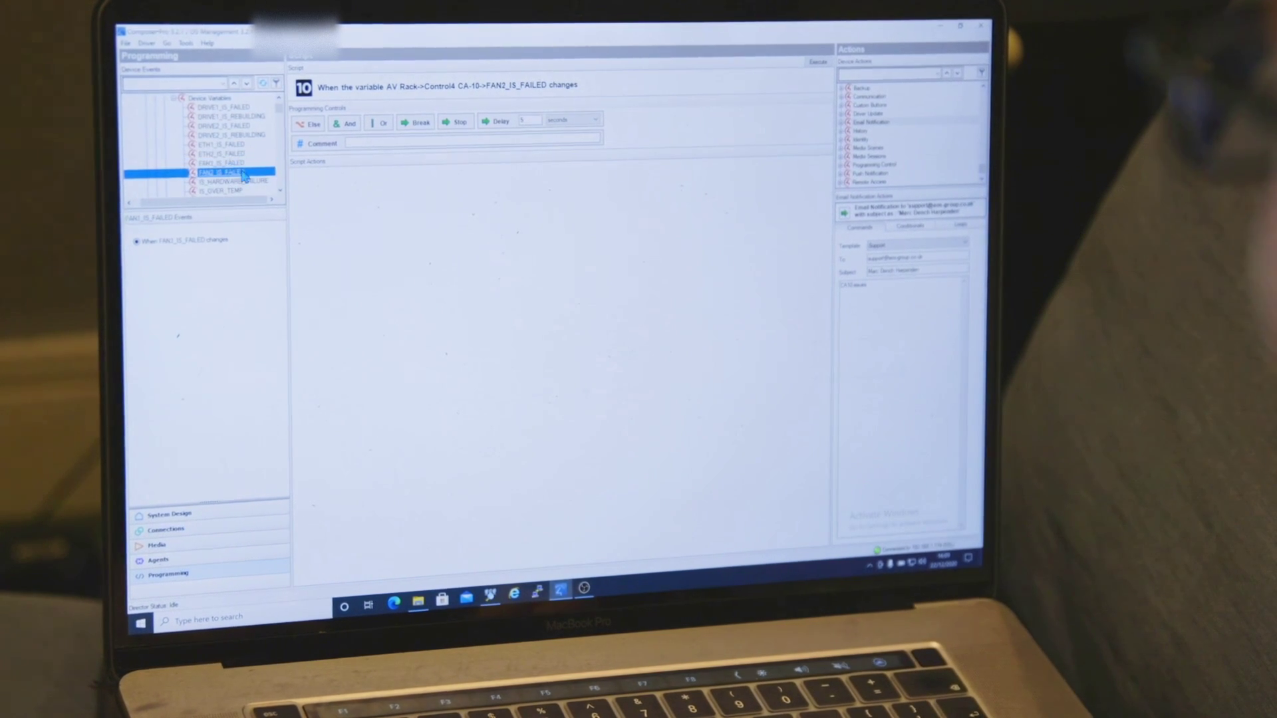
{"action": "double_click", "coordinate": [846, 215]}
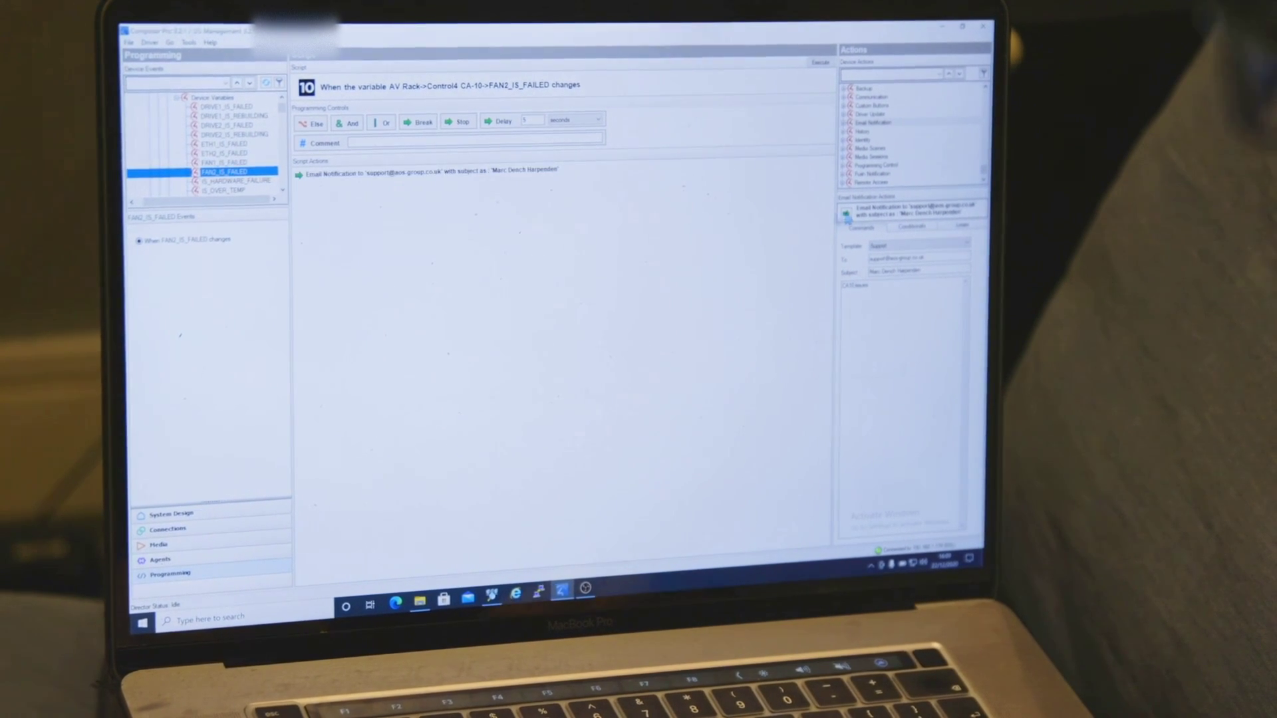
{"action": "left_click", "coordinate": [229, 162]}
{"action": "double_click", "coordinate": [846, 214]}
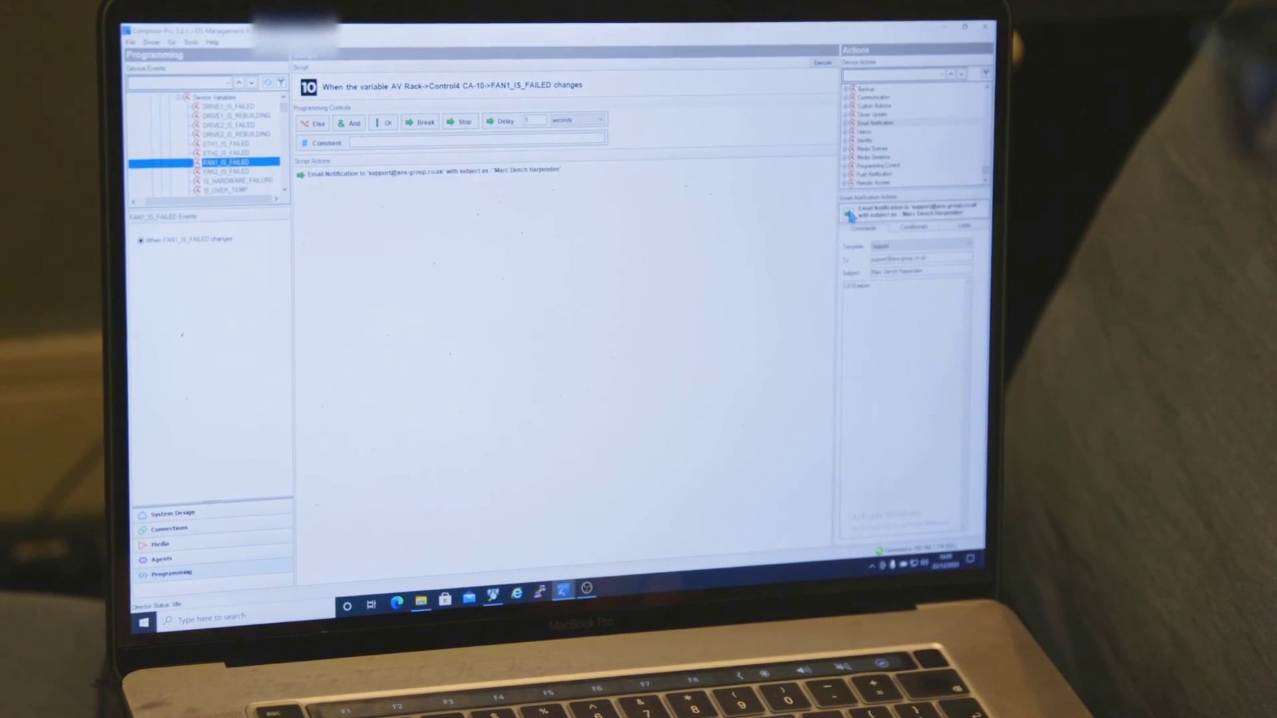
Step: Add the support Email Notification to ETH2_IS_FAILED, ETH1_IS_FAILED and DRIVE2_IS_REBUILDING scripts
{"action": "left_click", "coordinate": [230, 153]}
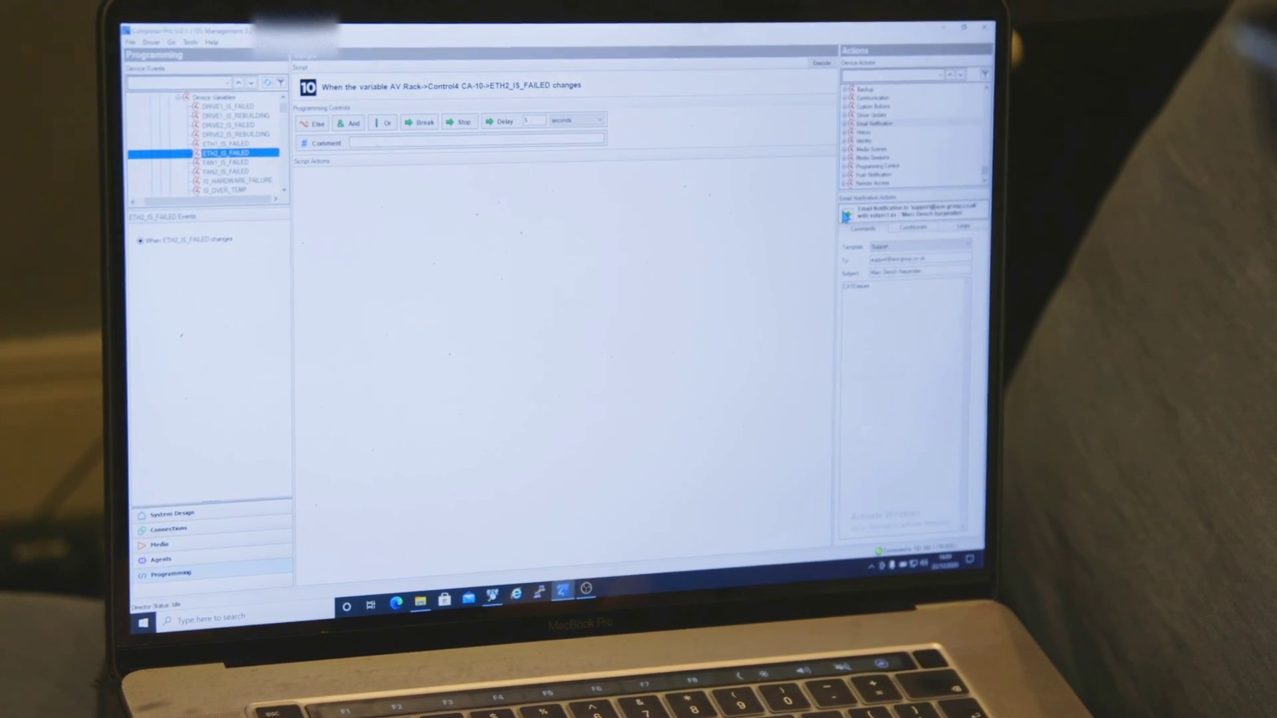
{"action": "left_click_drag", "start_coordinate": [831, 213], "coordinate": [409, 166]}
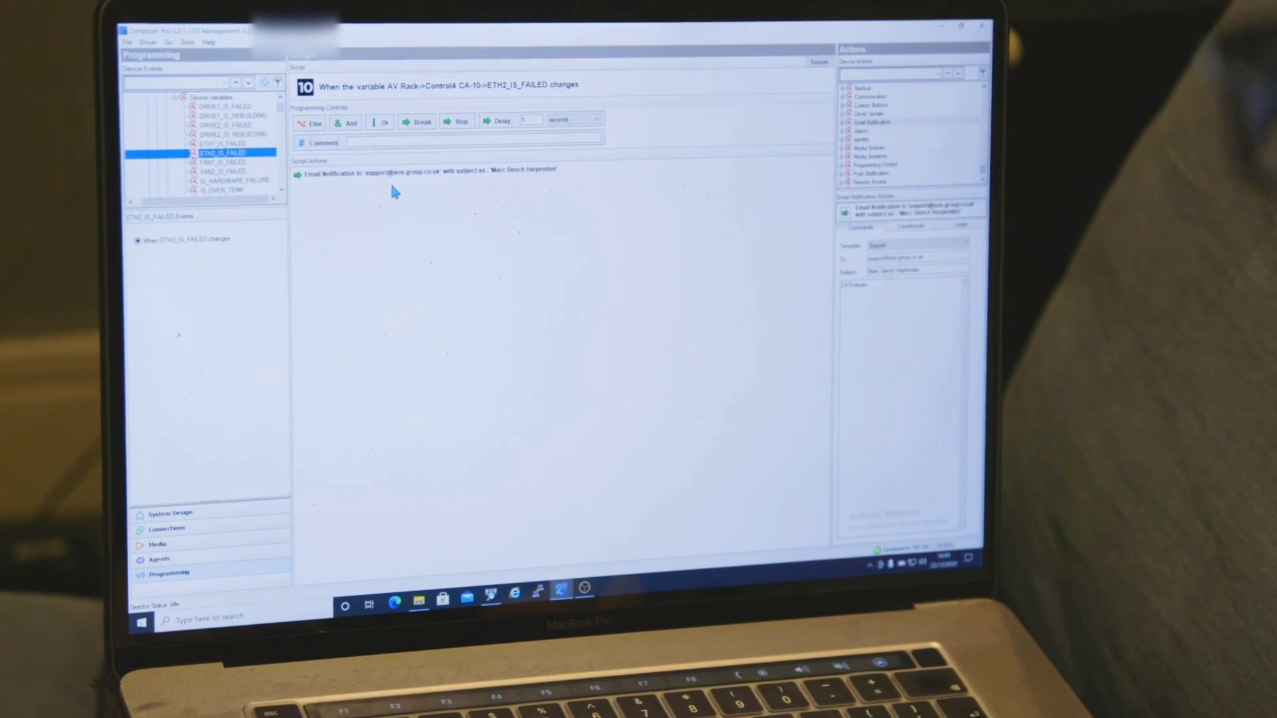
{"action": "left_click", "coordinate": [229, 143]}
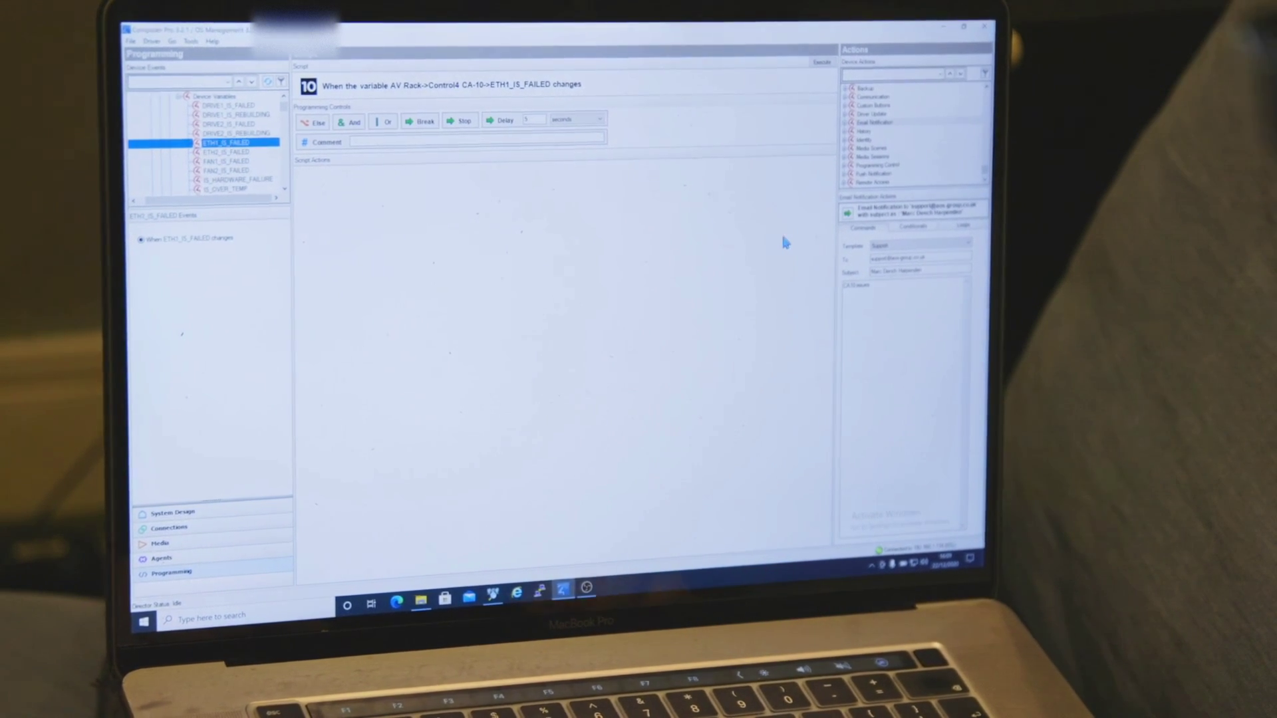
{"action": "left_click", "coordinate": [226, 152]}
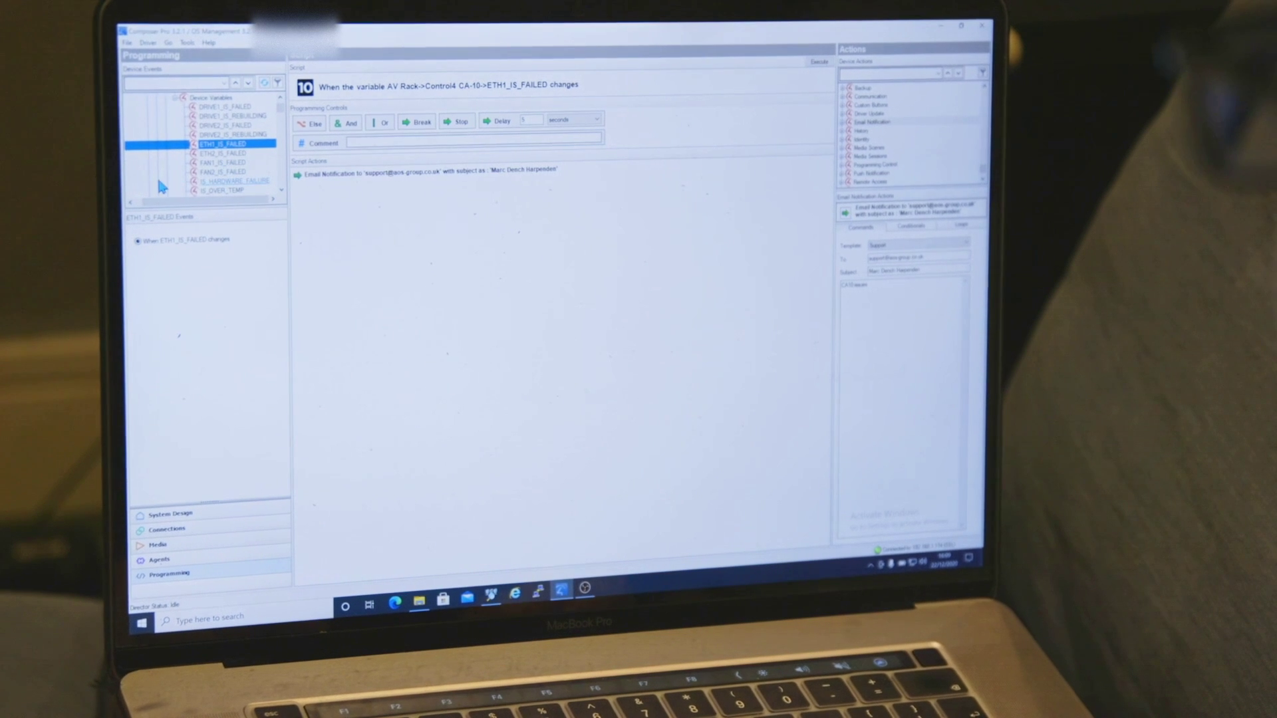
{"action": "left_click", "coordinate": [233, 134]}
{"action": "left_click", "coordinate": [255, 136]}
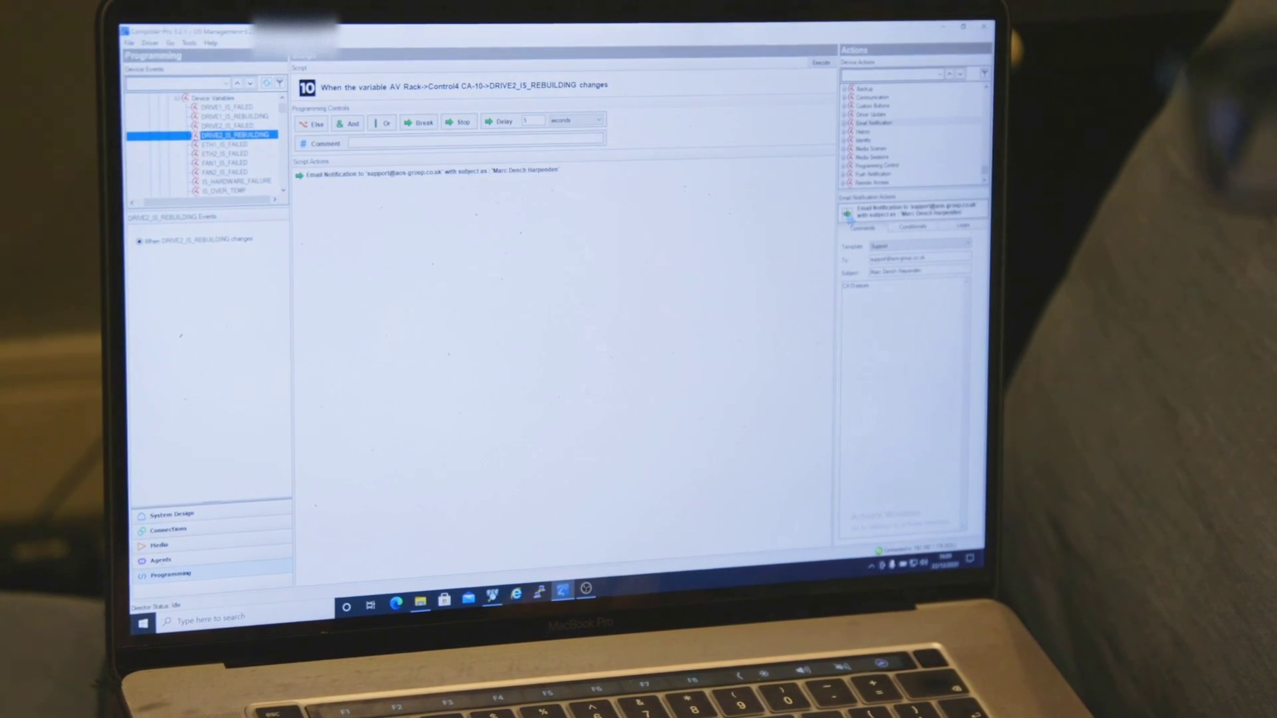
{"action": "left_click", "coordinate": [249, 126]}
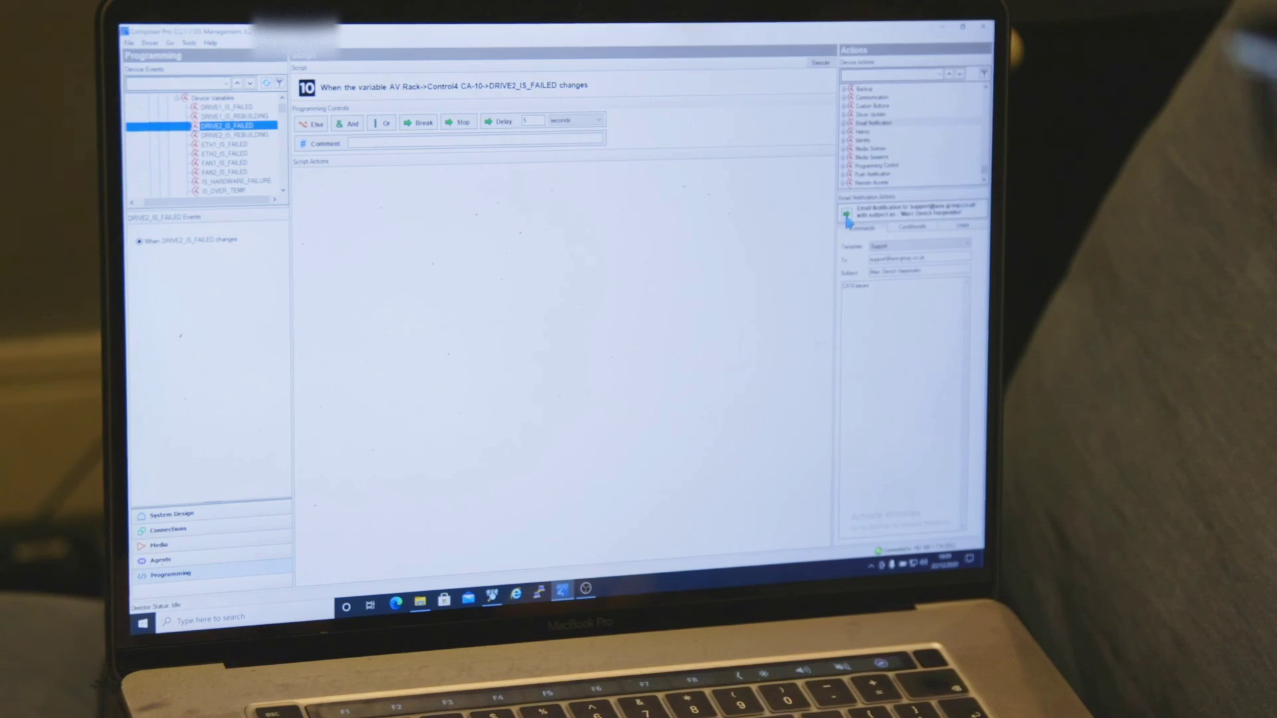